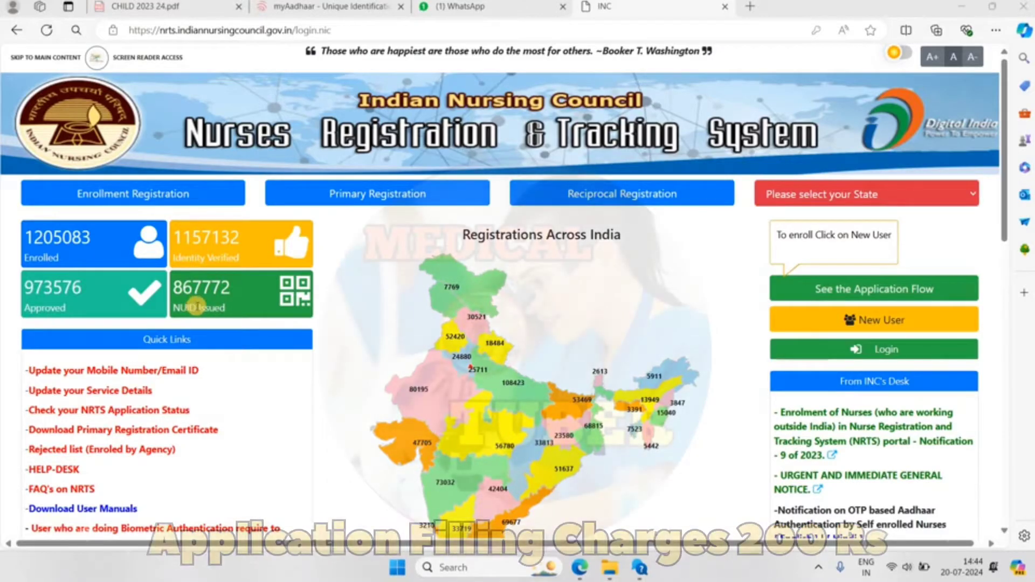
Browse the home page's state list and close it without choosing a state.
click(811, 194)
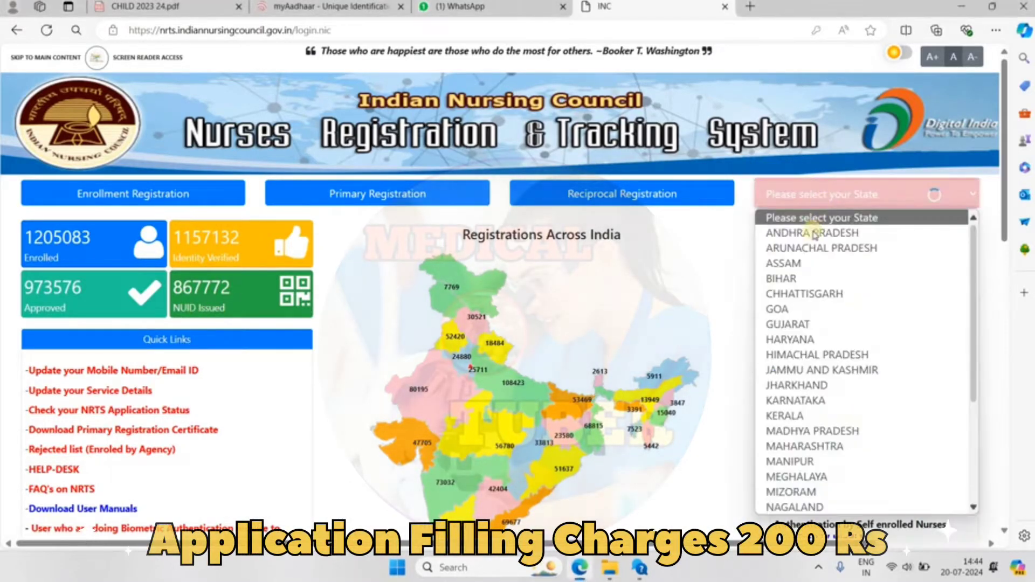
scroll(798, 377, down, 4)
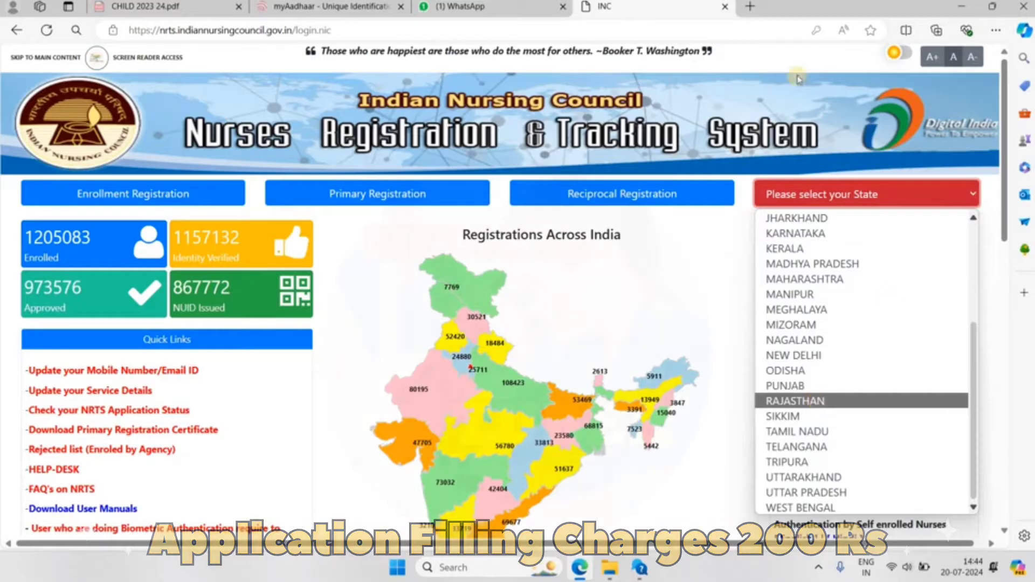
click(640, 294)
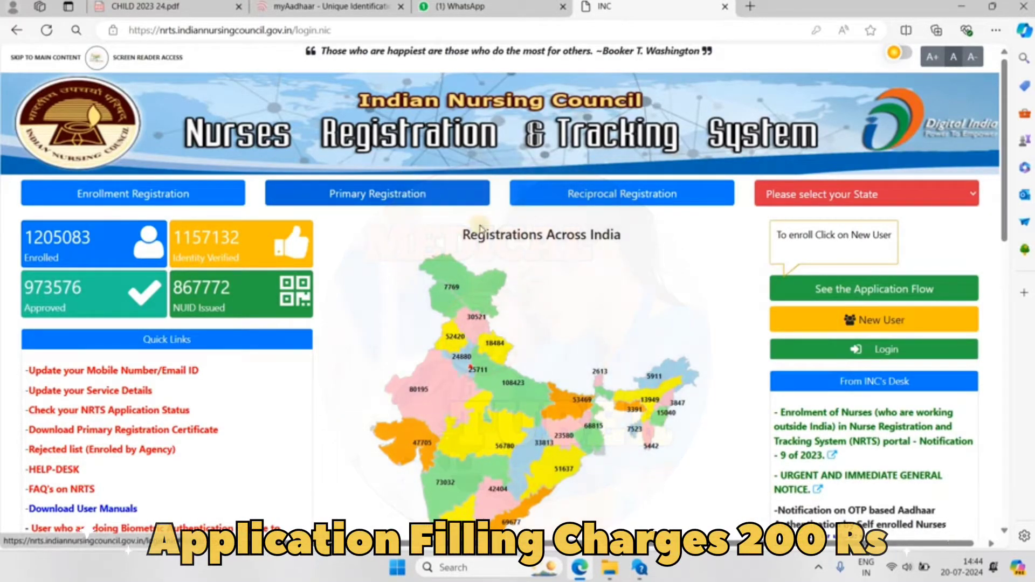
Start a new-user Enrollment Registration and pick Nurse as the role type.
click(876, 322)
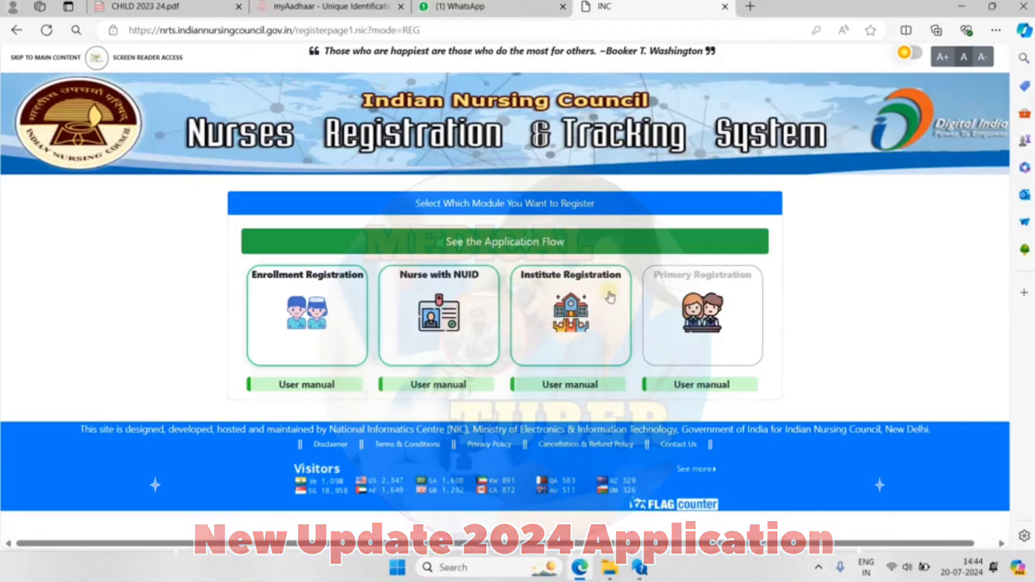
mouse_move(679, 312)
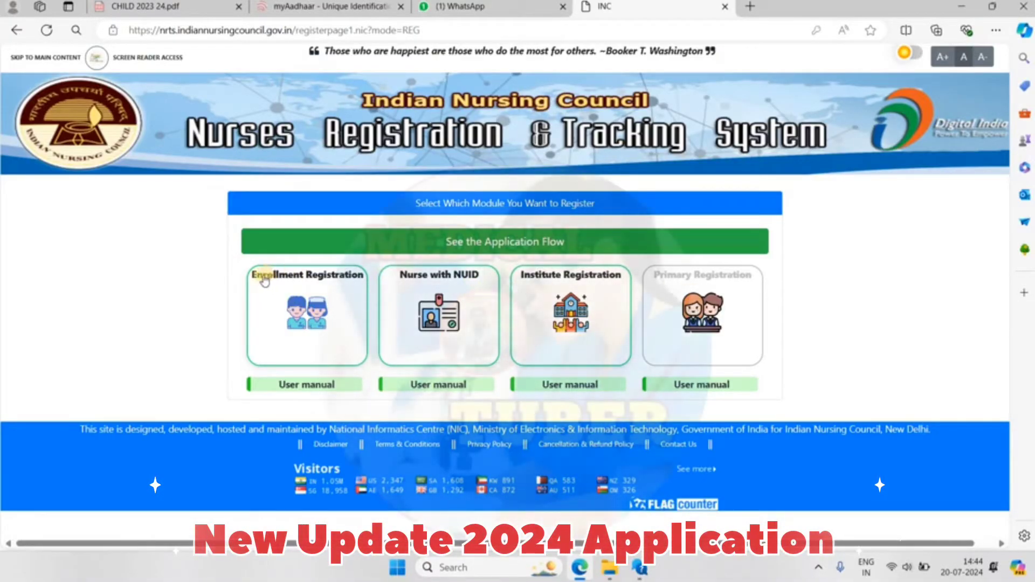
mouse_move(269, 279)
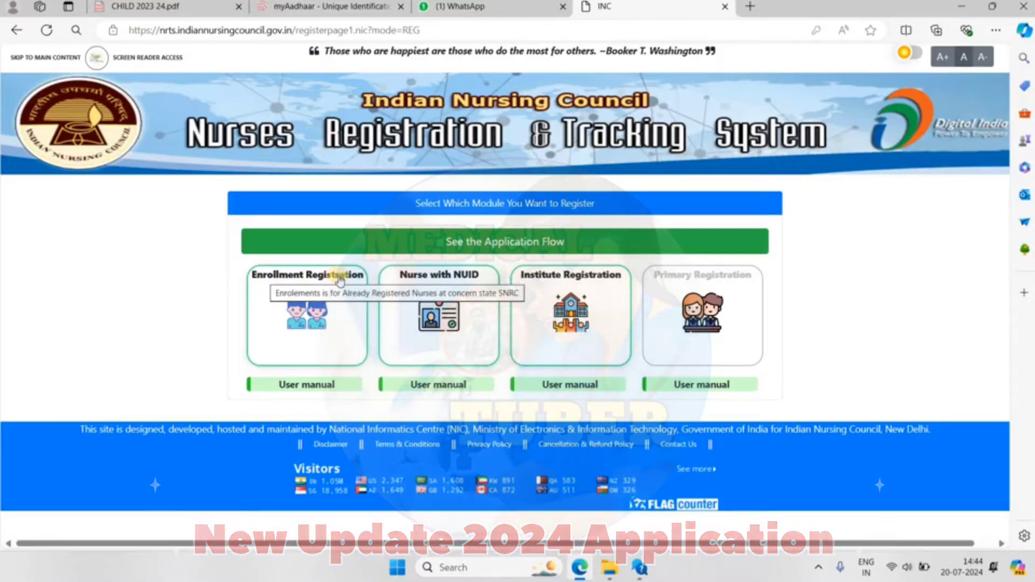
click(304, 317)
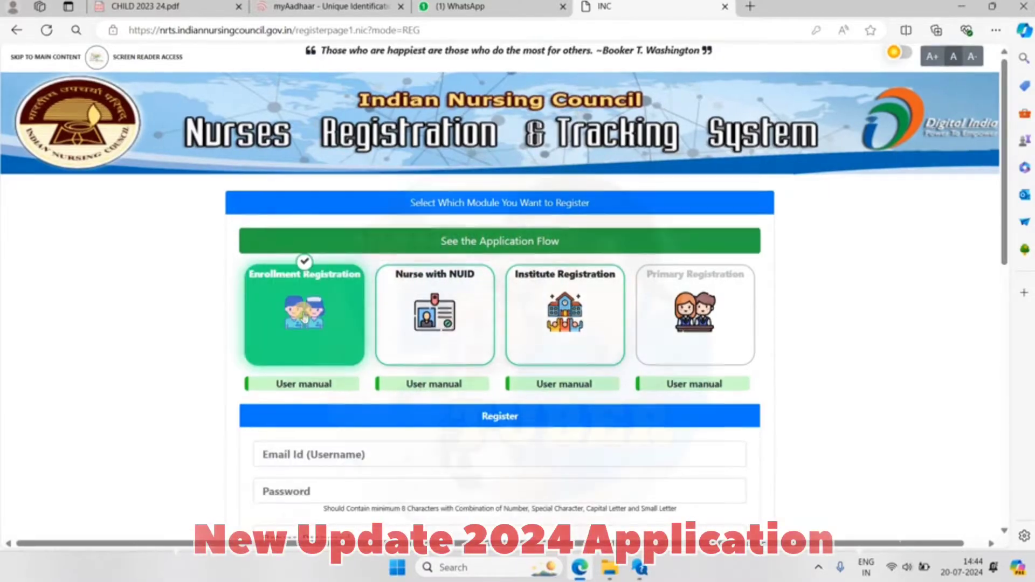
scroll(305, 317, down, 3)
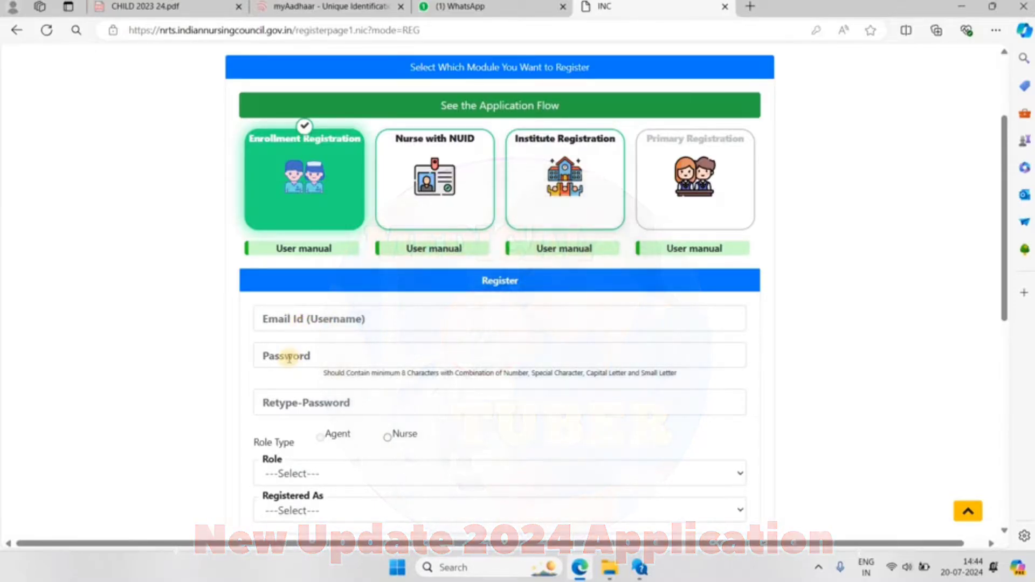
scroll(301, 388, down, 1)
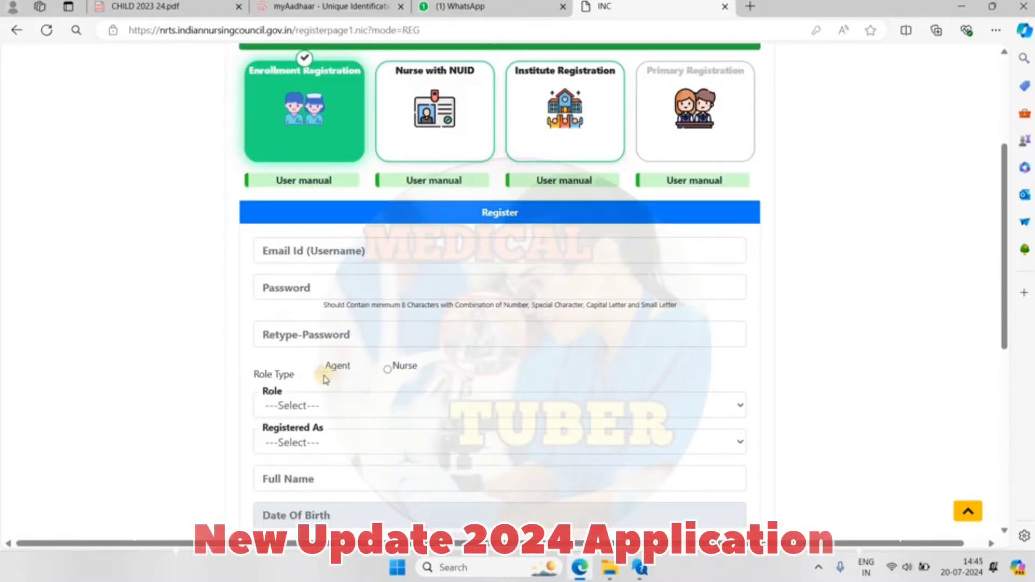
click(388, 370)
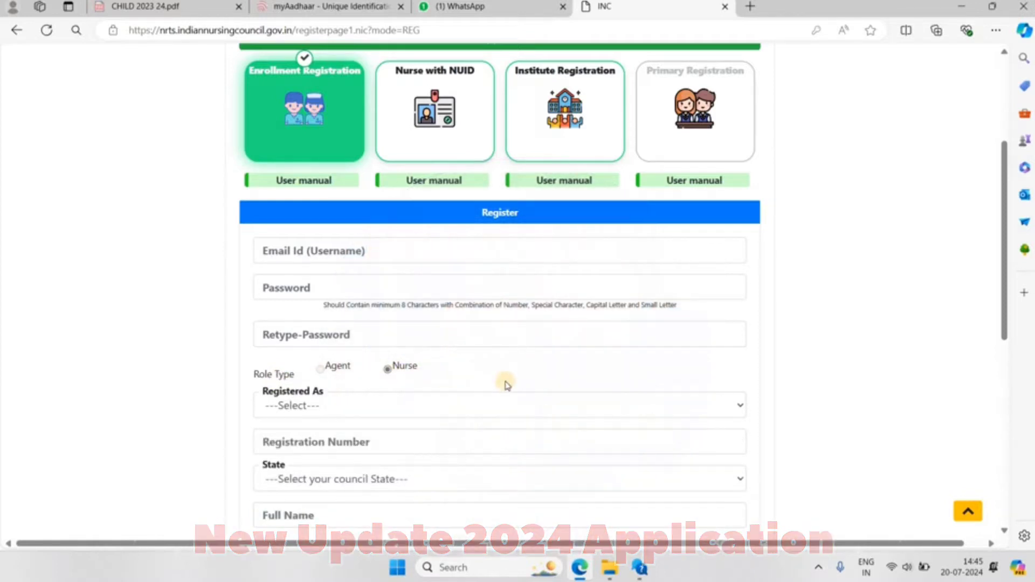
Open the Registered As dropdown to list RANM, RN, RN&RM and RLHV.
click(339, 407)
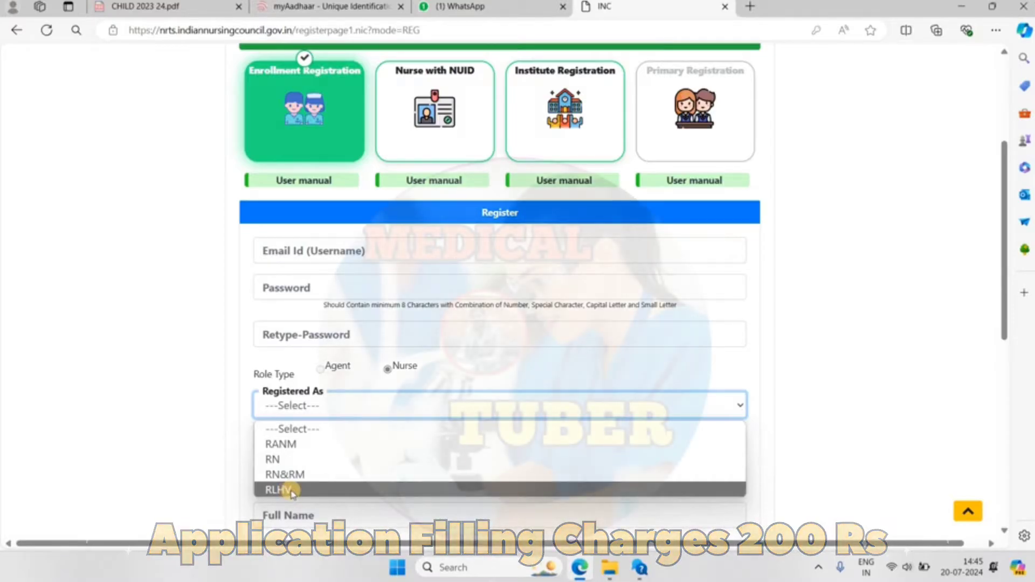
Choose RANM as the registration category and CHHATTISGARH as the council state.
click(281, 444)
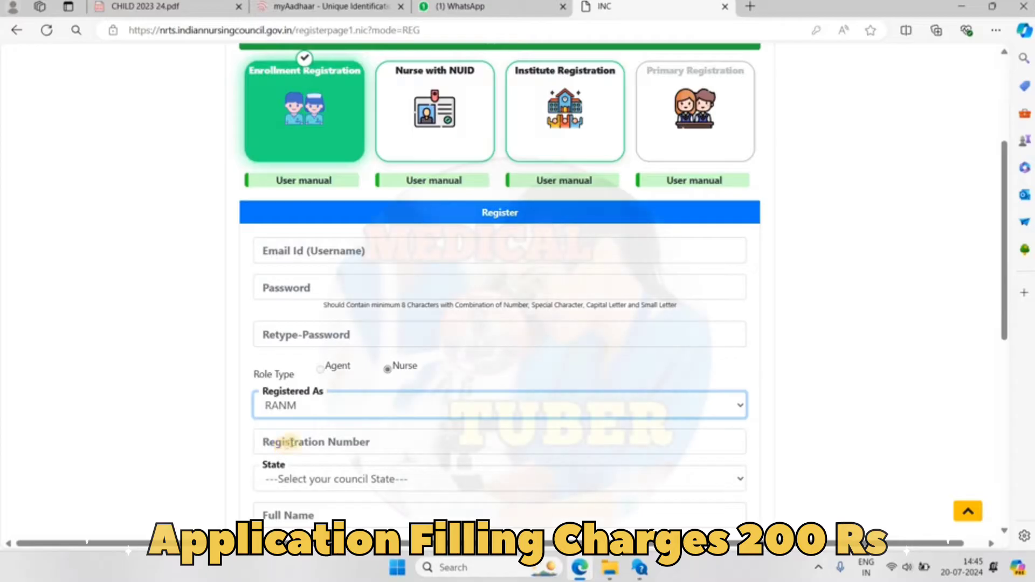
click(300, 441)
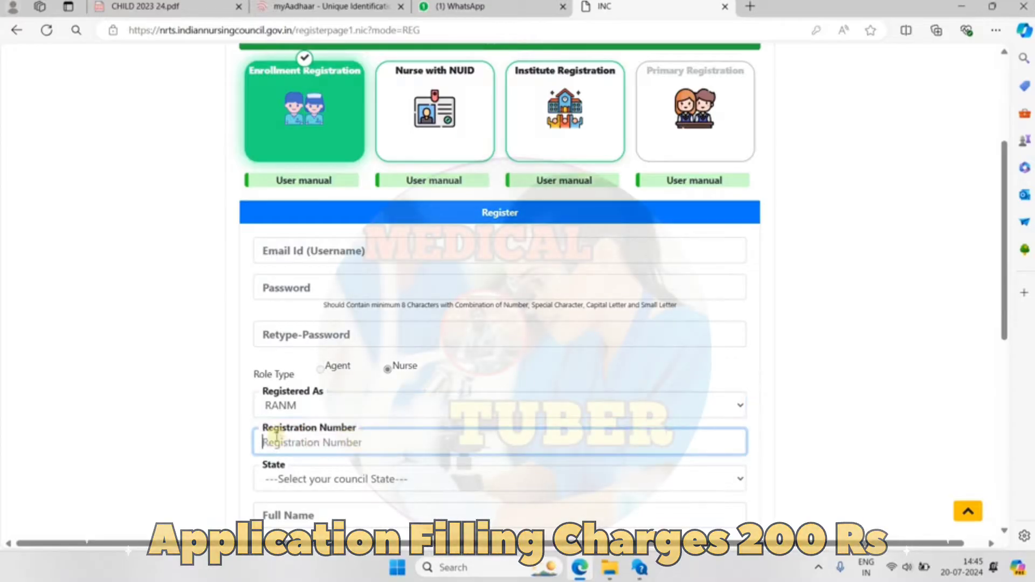
click(301, 479)
scroll(279, 324, down, 1)
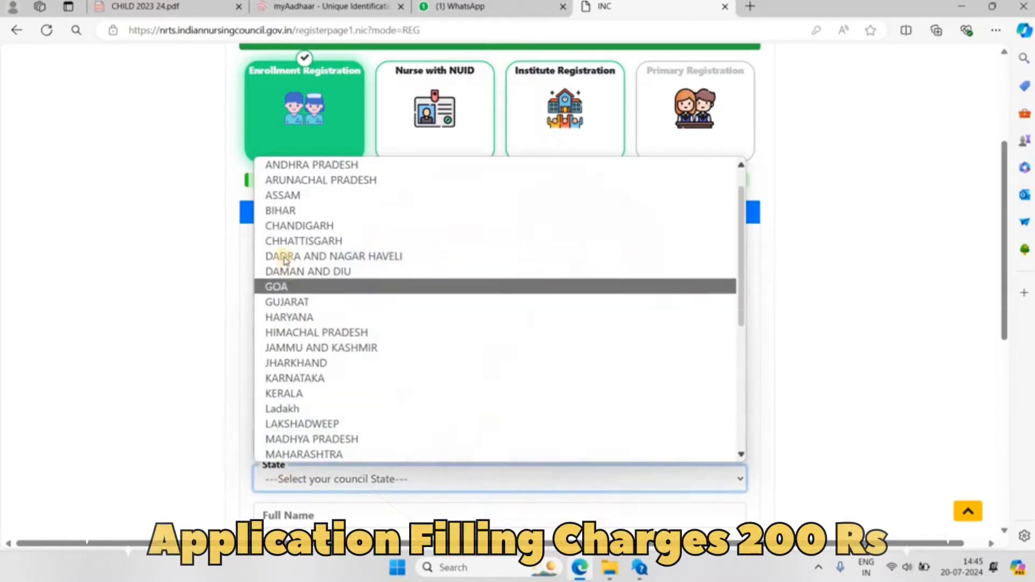
click(289, 243)
Scroll through the remaining fields of the registration form.
scroll(270, 397, down, 3)
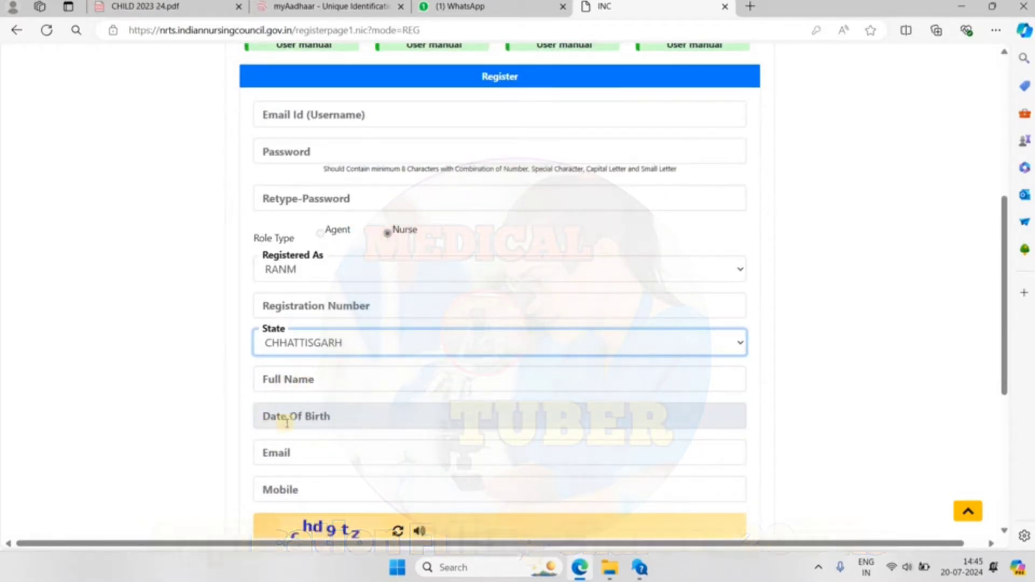
scroll(317, 481, down, 1)
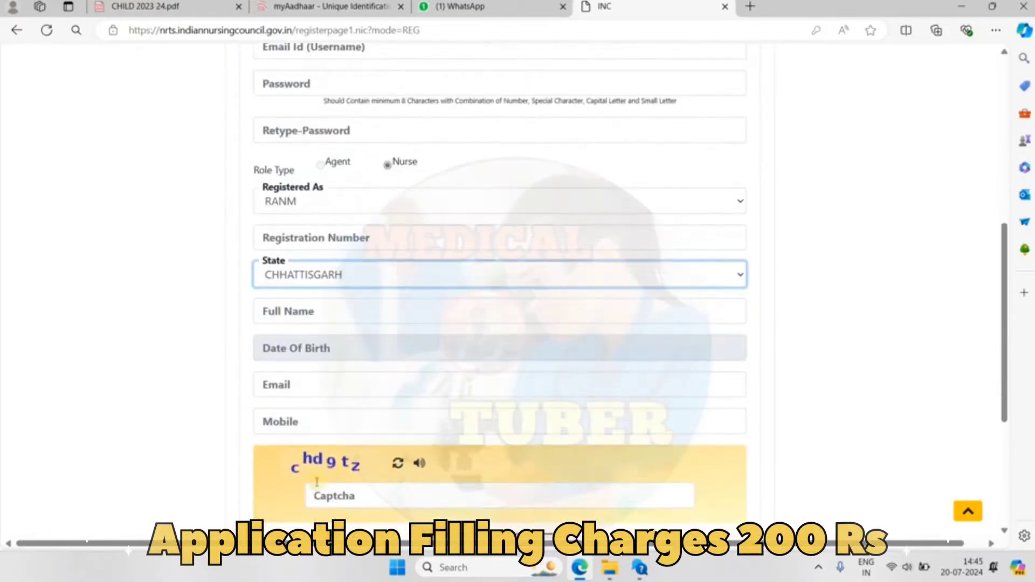
scroll(325, 482, down, 1)
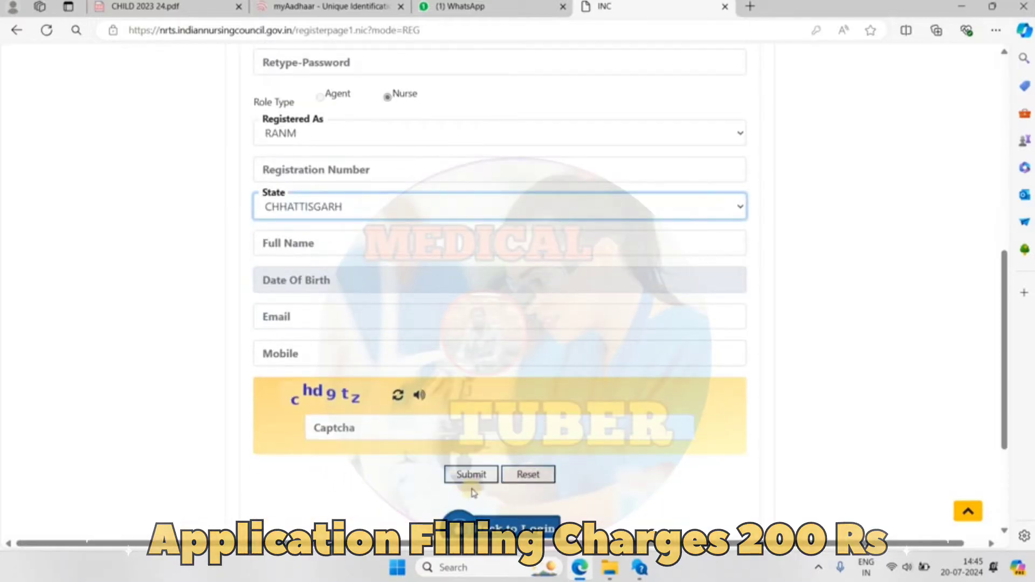
scroll(473, 493, down, 2)
scroll(357, 411, up, 4)
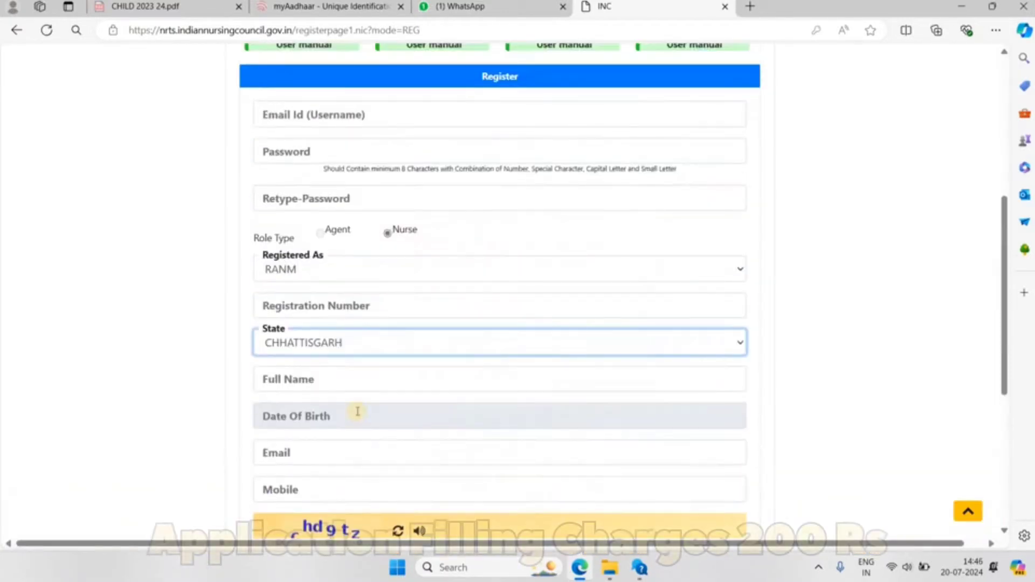
scroll(357, 411, up, 4)
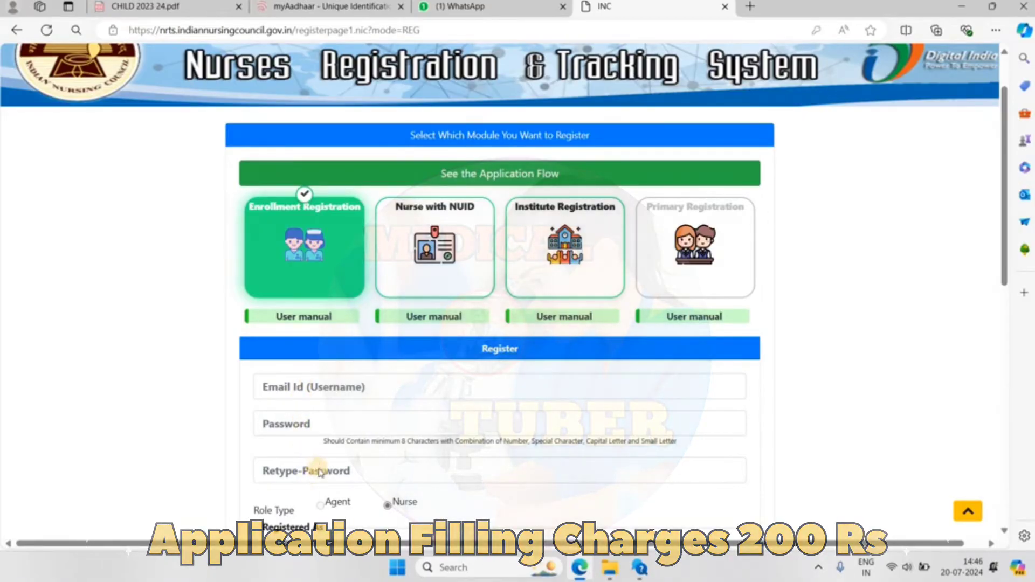
scroll(318, 472, down, 5)
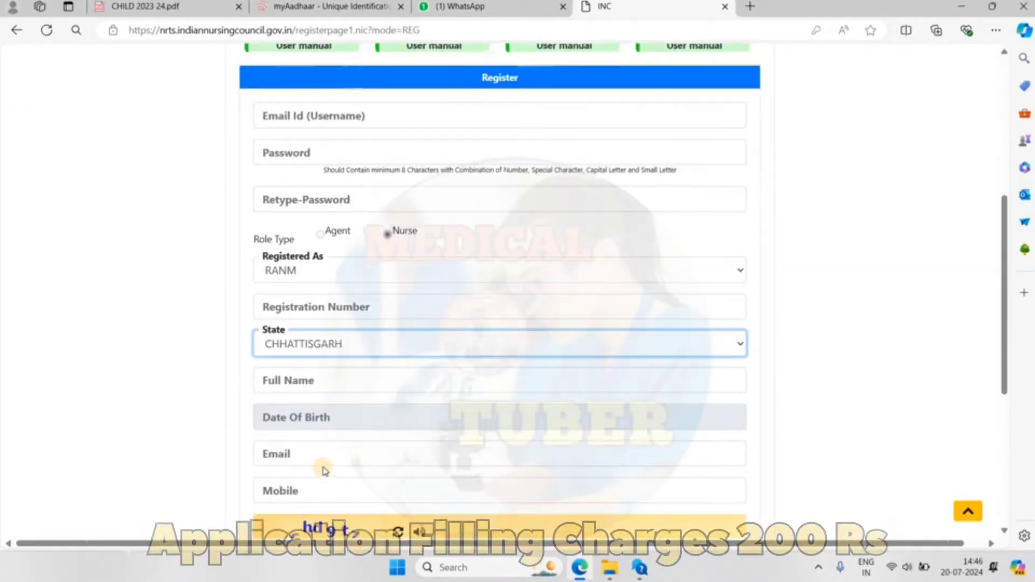
scroll(323, 470, up, 5)
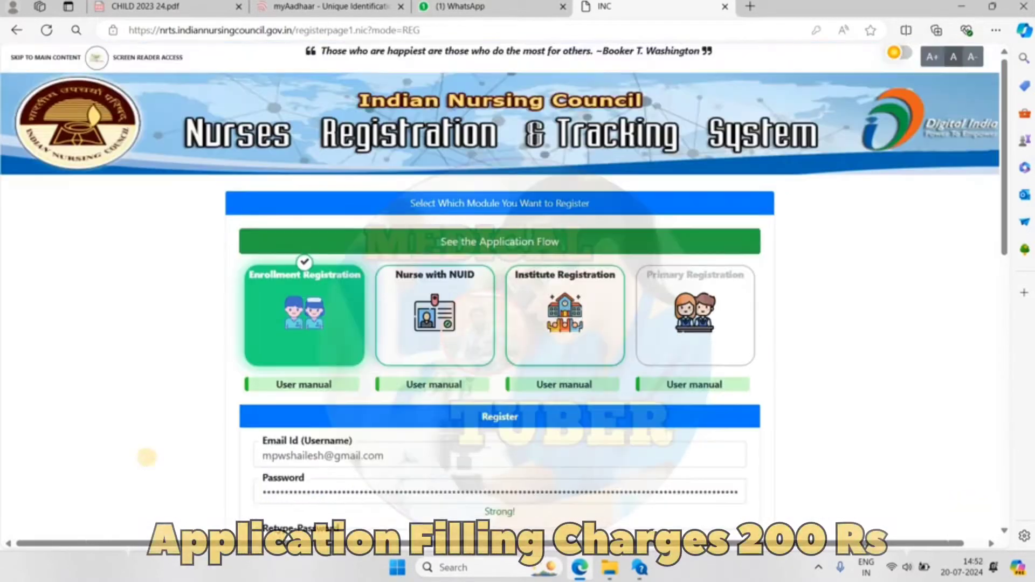
Submit the completed enrollment registration form.
scroll(205, 436, down, 6)
scroll(204, 441, down, 6)
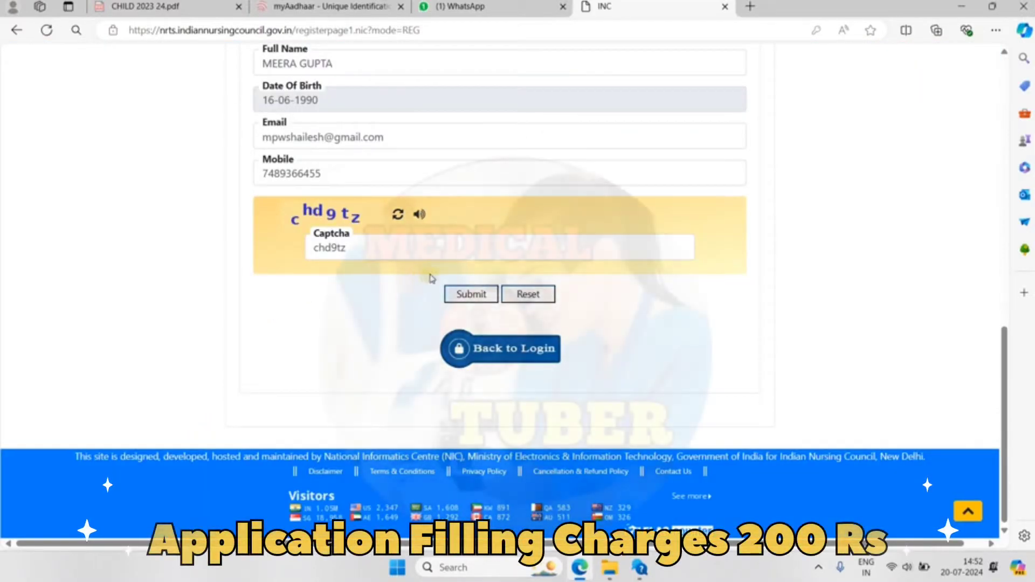
click(479, 298)
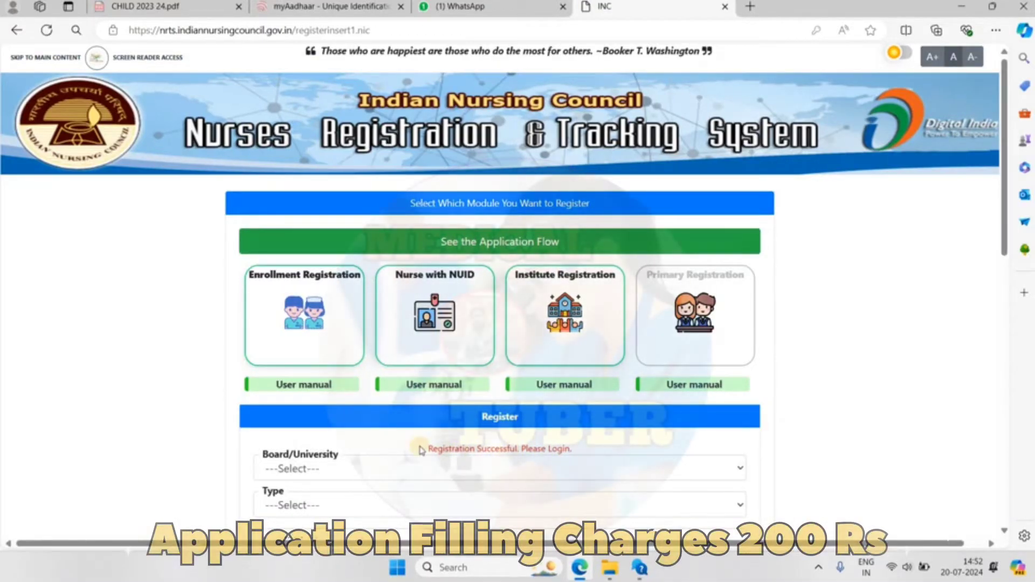
Highlight the 'Registration Successful' message and return to the login page.
drag(423, 449, 573, 448)
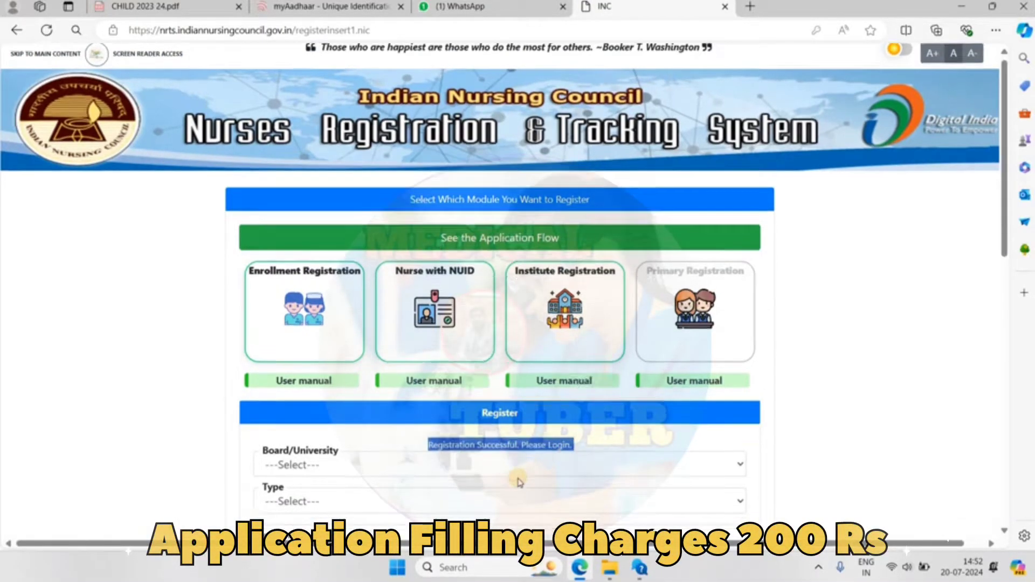
scroll(513, 478, down, 2)
scroll(512, 479, down, 7)
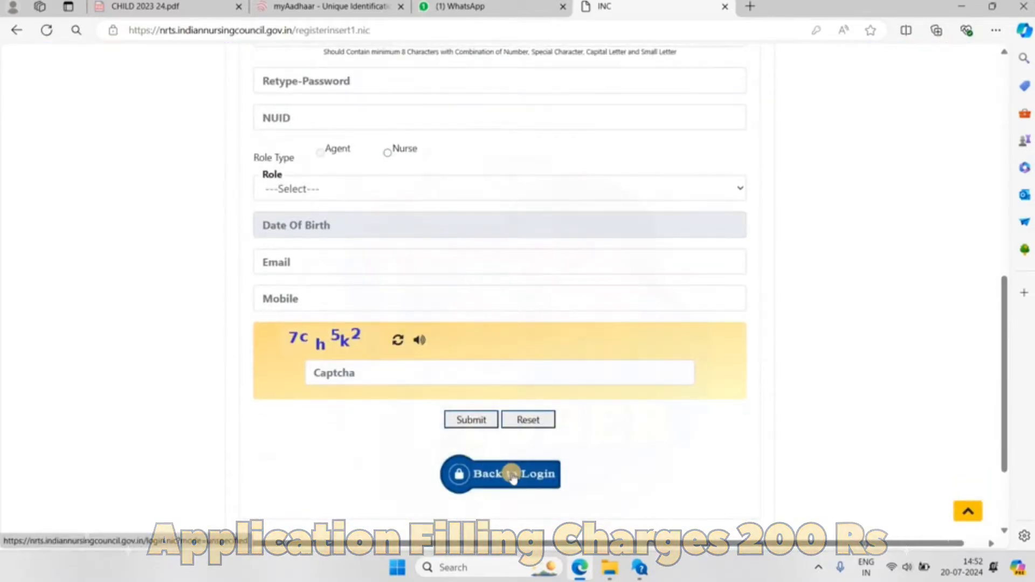
click(513, 478)
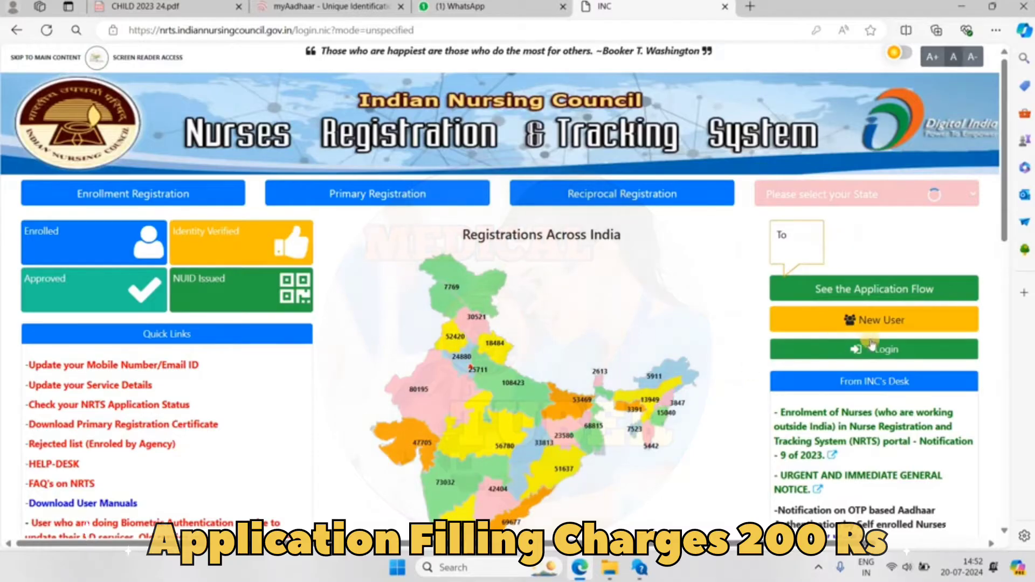
Enter the user ID and replace the saved password with the correct account password.
click(886, 350)
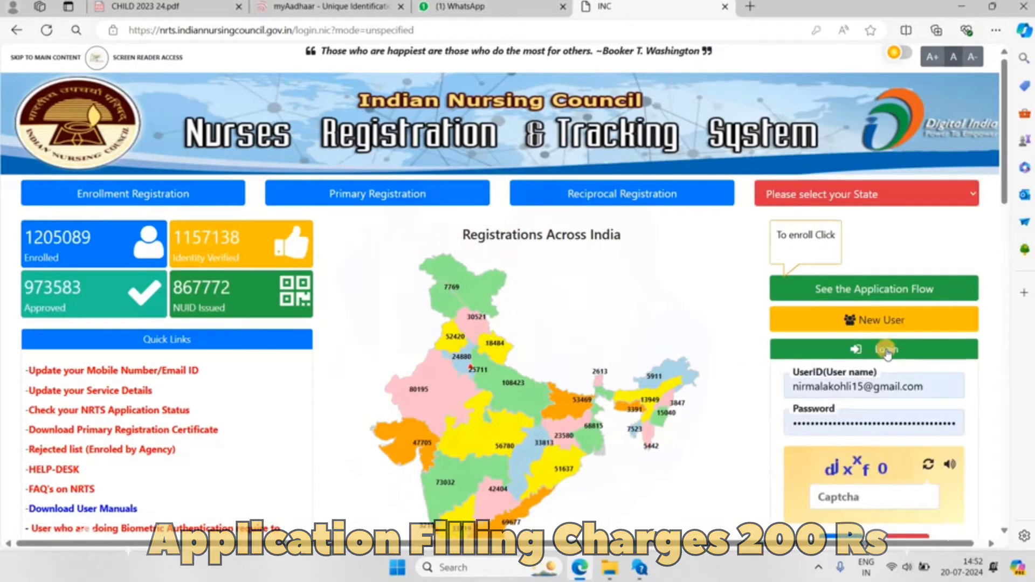
double_click(861, 384)
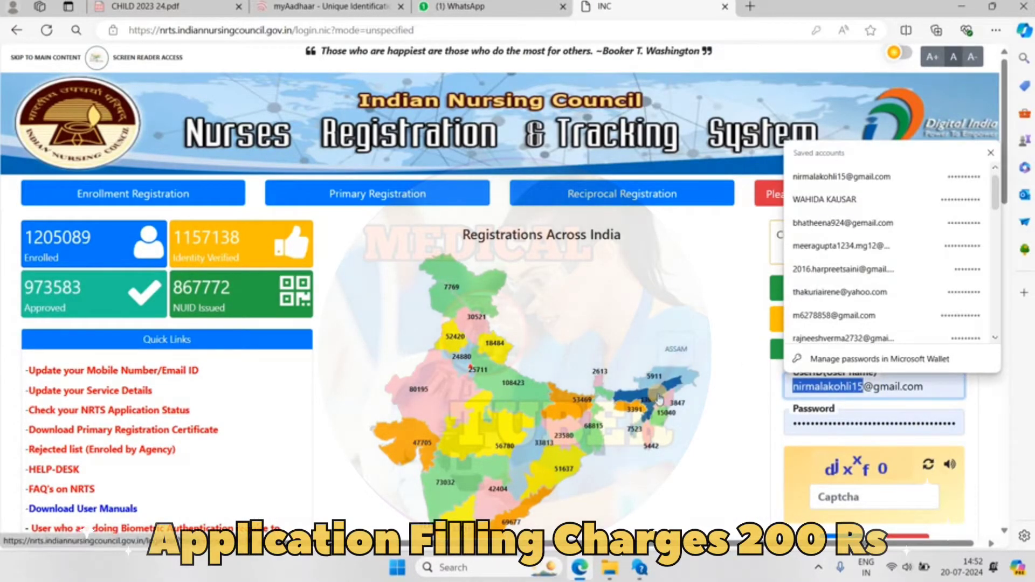
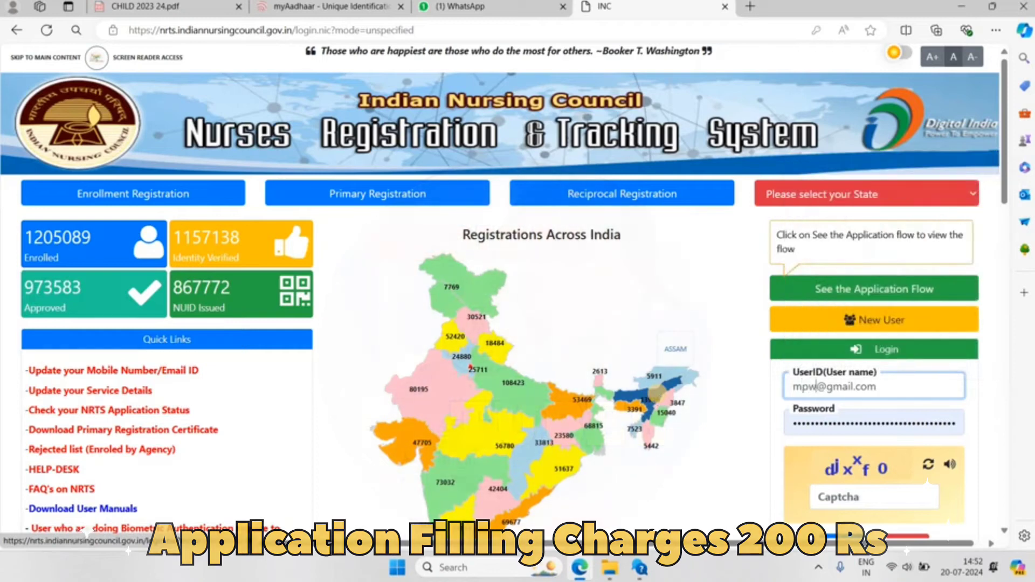
click(810, 423)
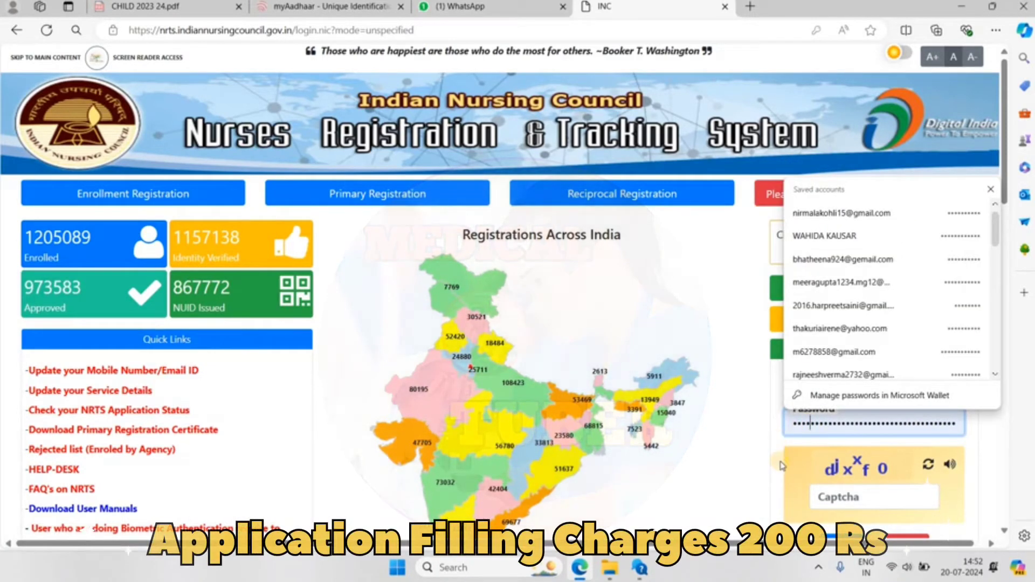
key(ctrl+a)
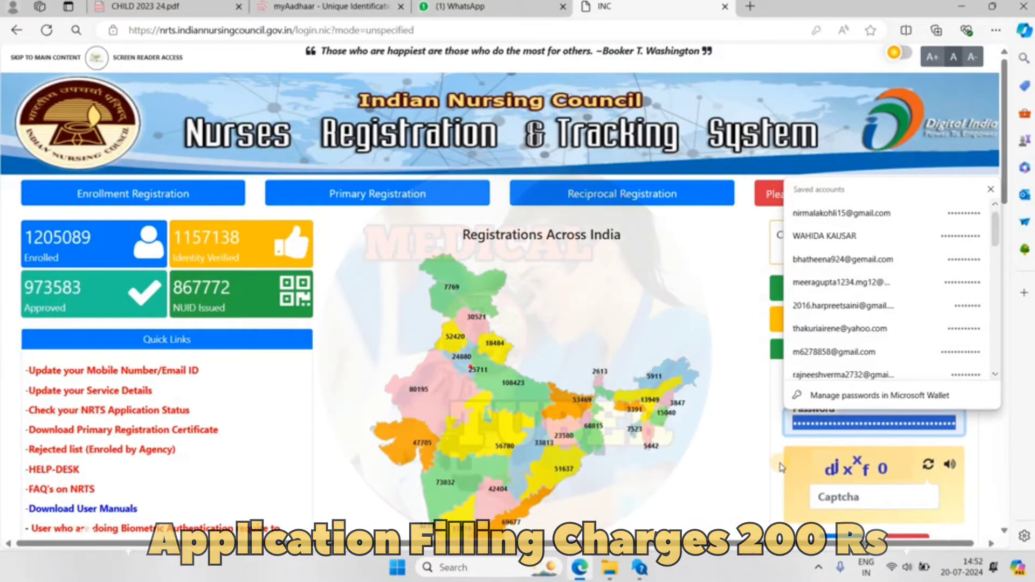
key(BackSpace)
key(ctrl+v)
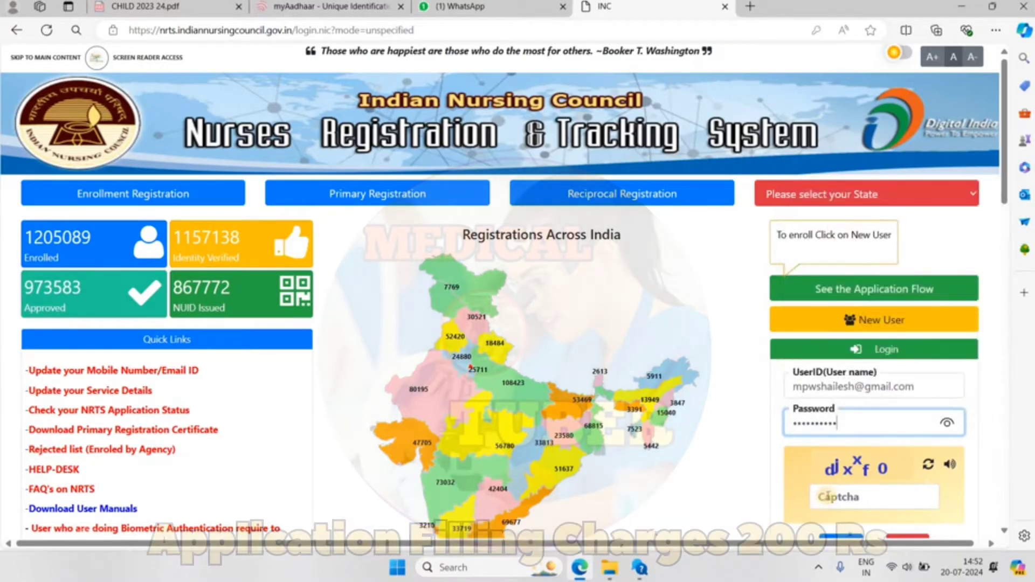
Fill the captcha, log in, decline saving the password, and open e-mail verification.
click(828, 494)
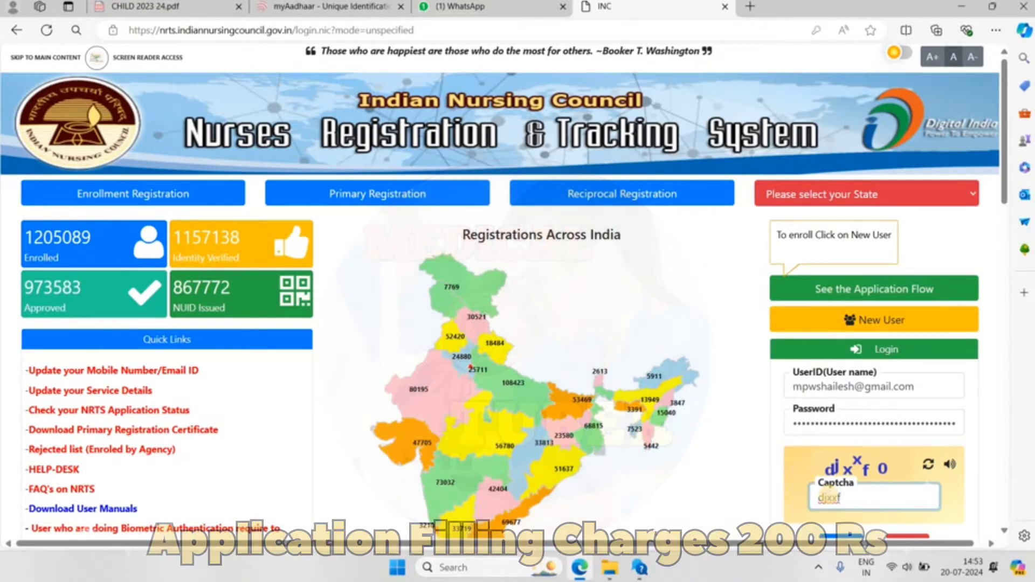
scroll(835, 458, down, 3)
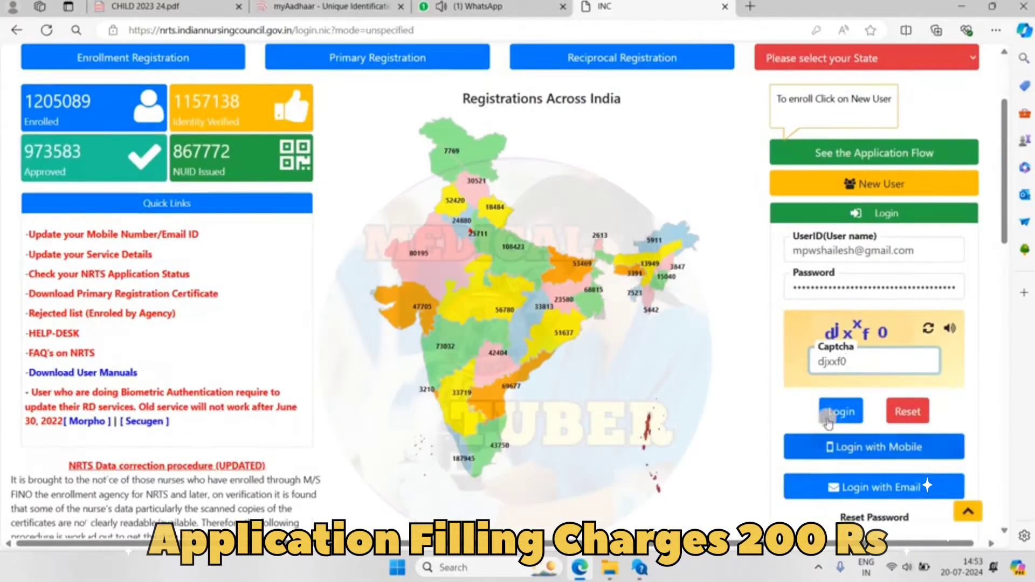
click(832, 414)
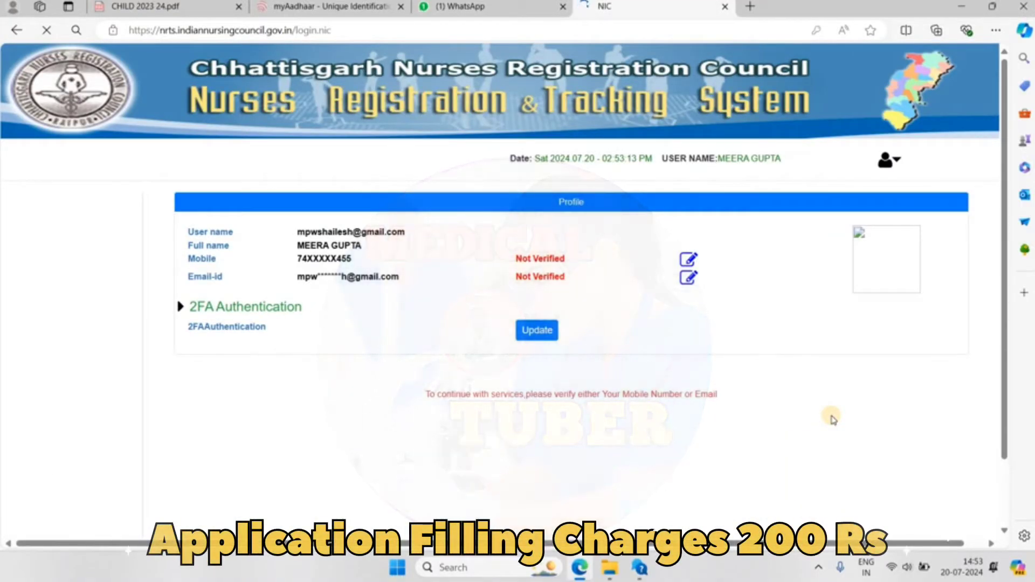
click(708, 190)
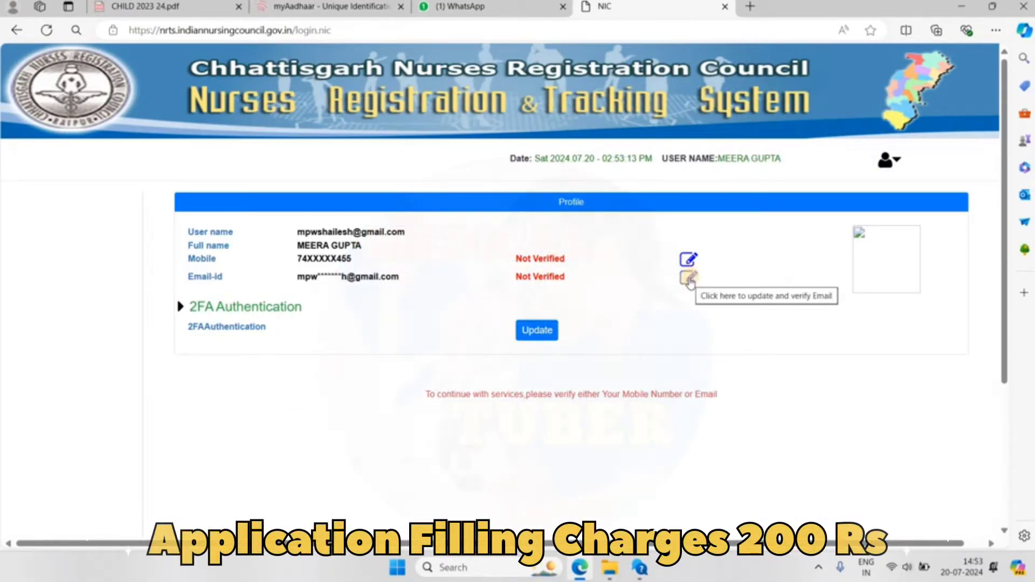
click(689, 278)
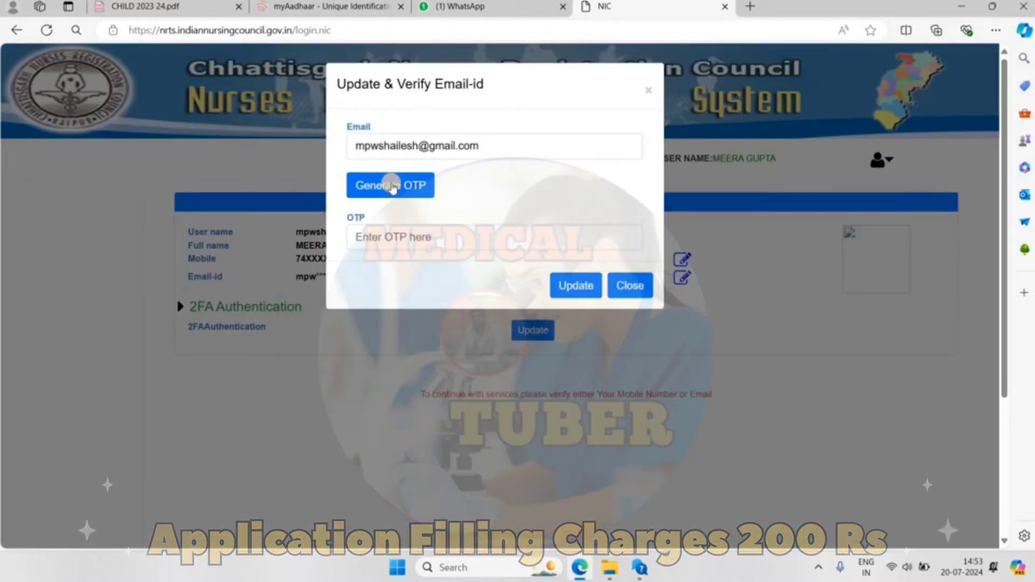
Generate an e-mail OTP, enter the received code, and confirm the e-mail update.
click(392, 186)
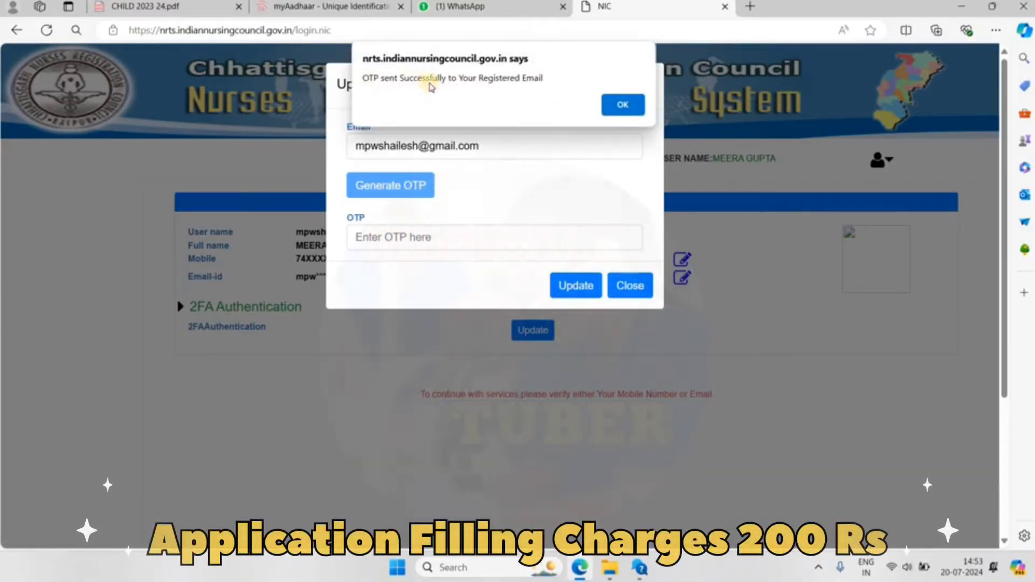
click(623, 104)
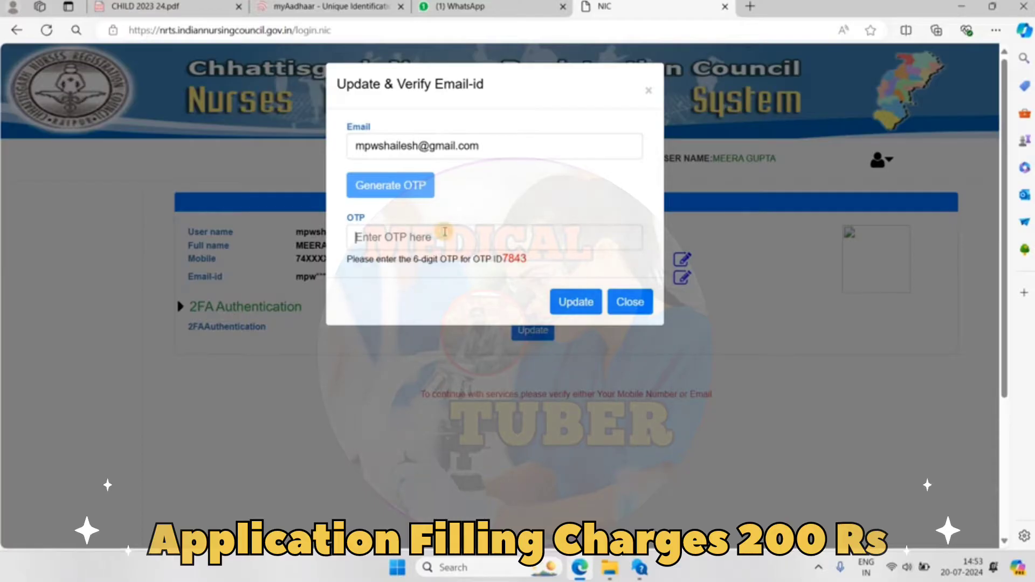
click(444, 232)
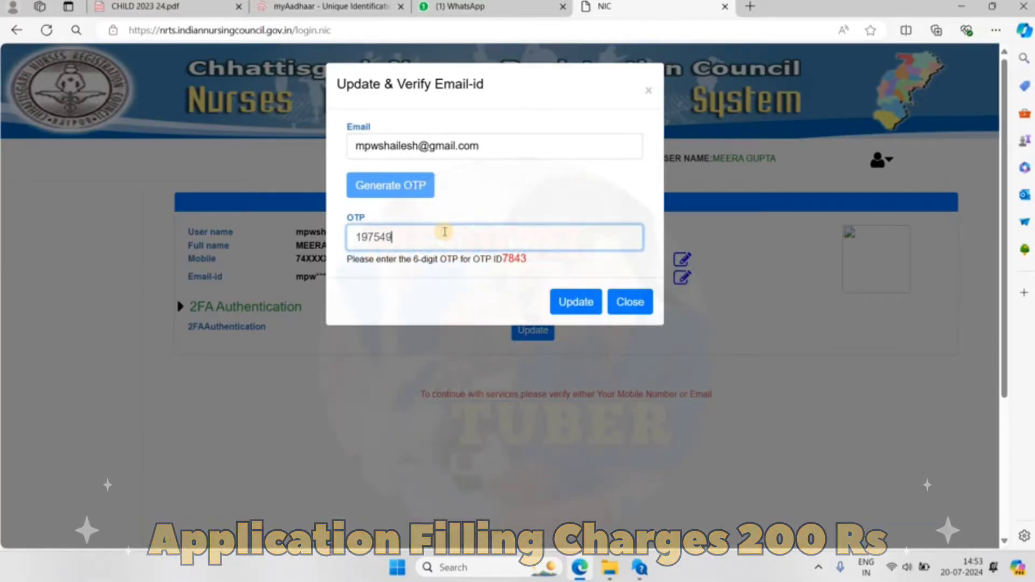
click(588, 303)
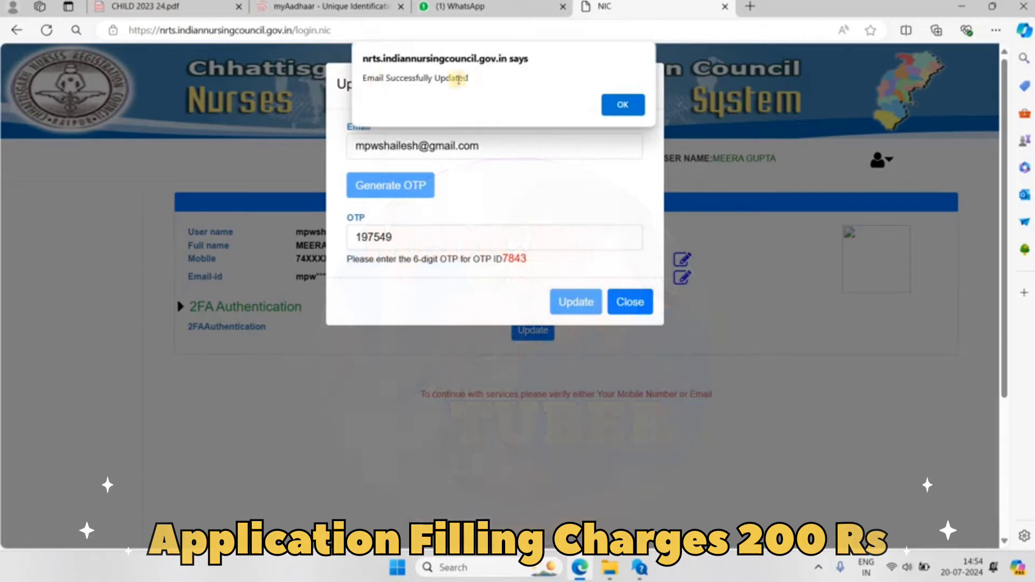
click(620, 105)
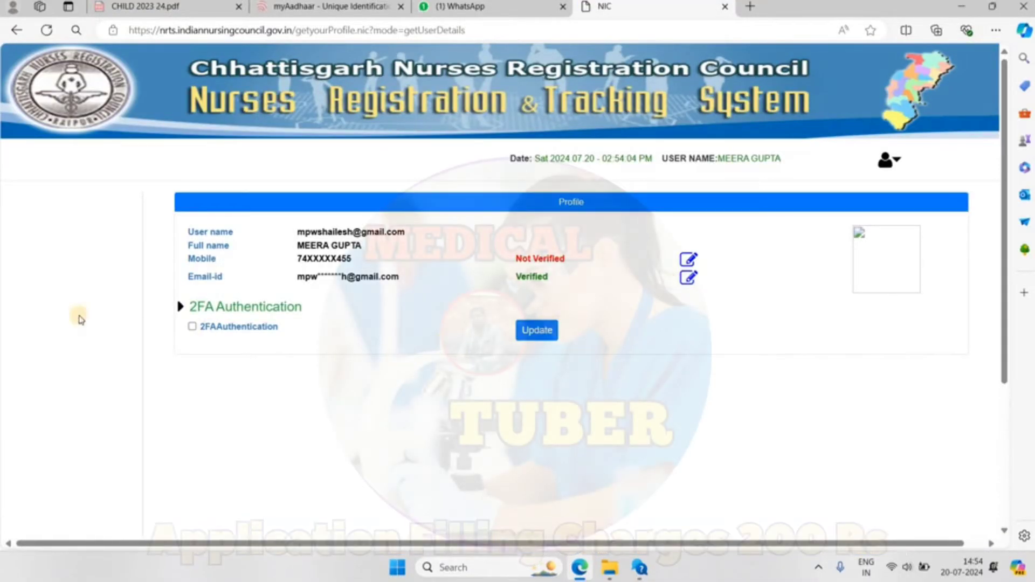
Save the profile's 2FA authentication setting and acknowledge the confirmation.
click(538, 333)
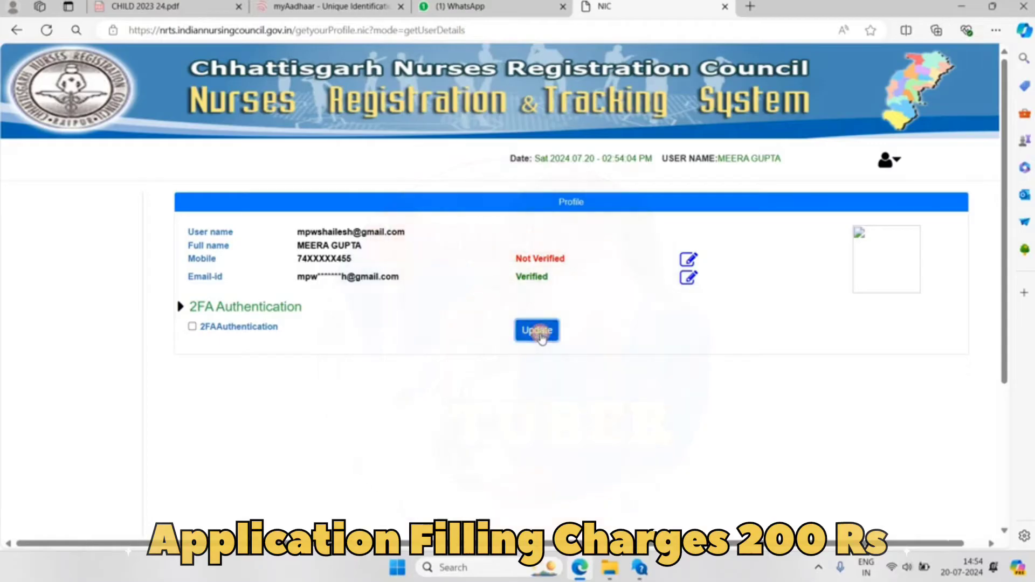
click(621, 105)
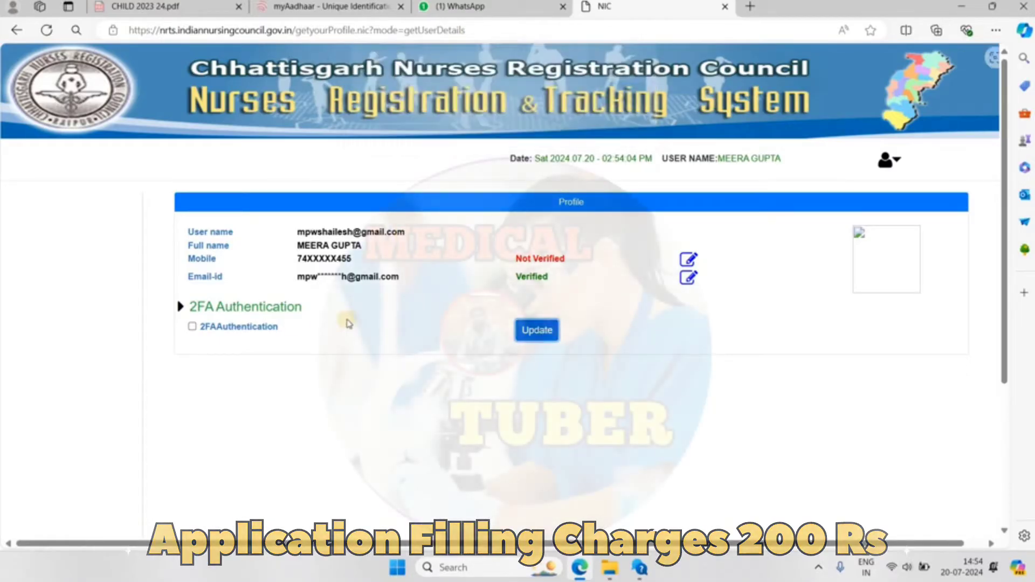
right_click(853, 269)
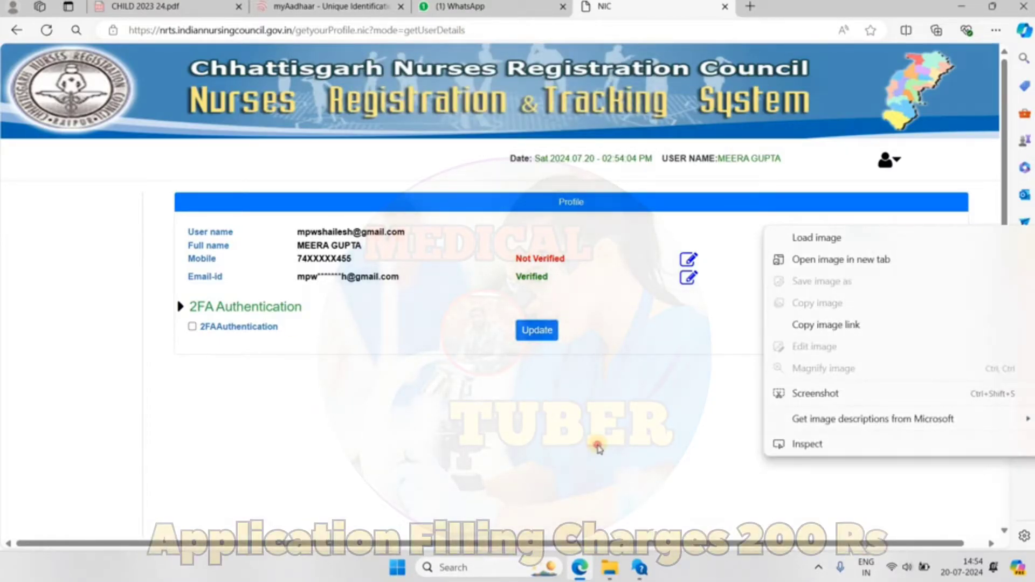
click(596, 446)
scroll(42, 286, down, 4)
scroll(46, 232, up, 4)
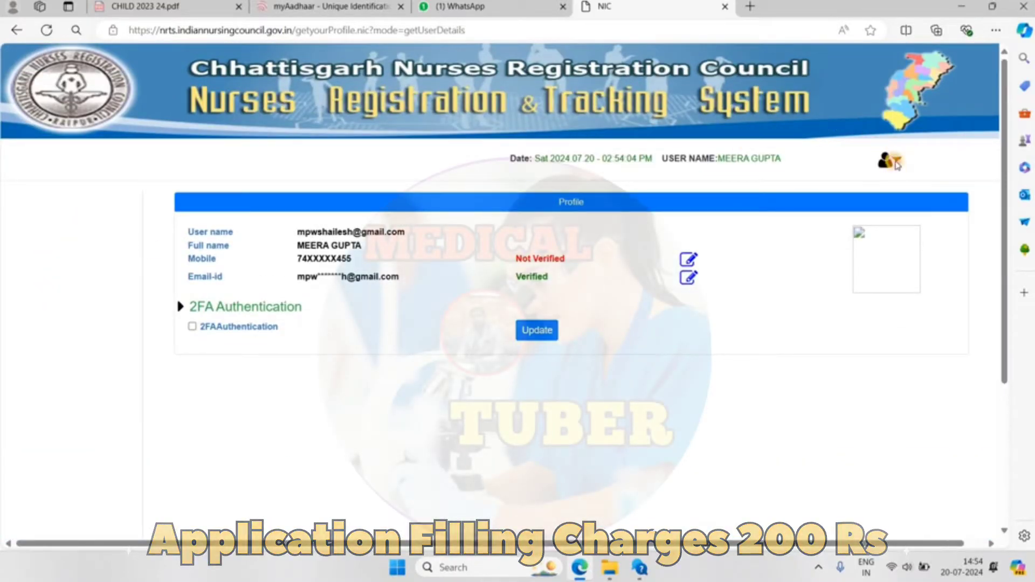
Log out, then log back in with the saved credentials and the captcha.
click(895, 162)
click(909, 252)
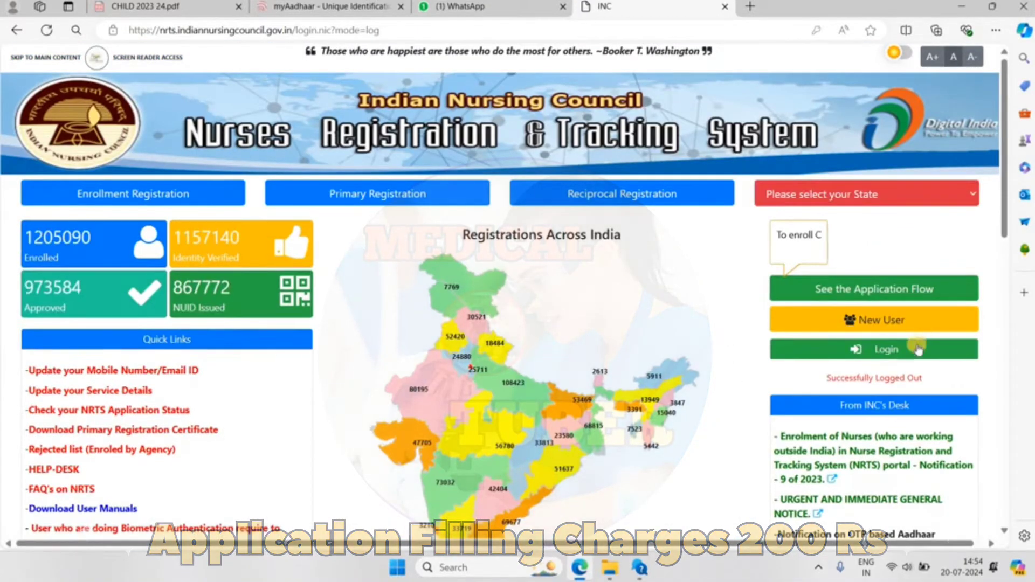
click(917, 349)
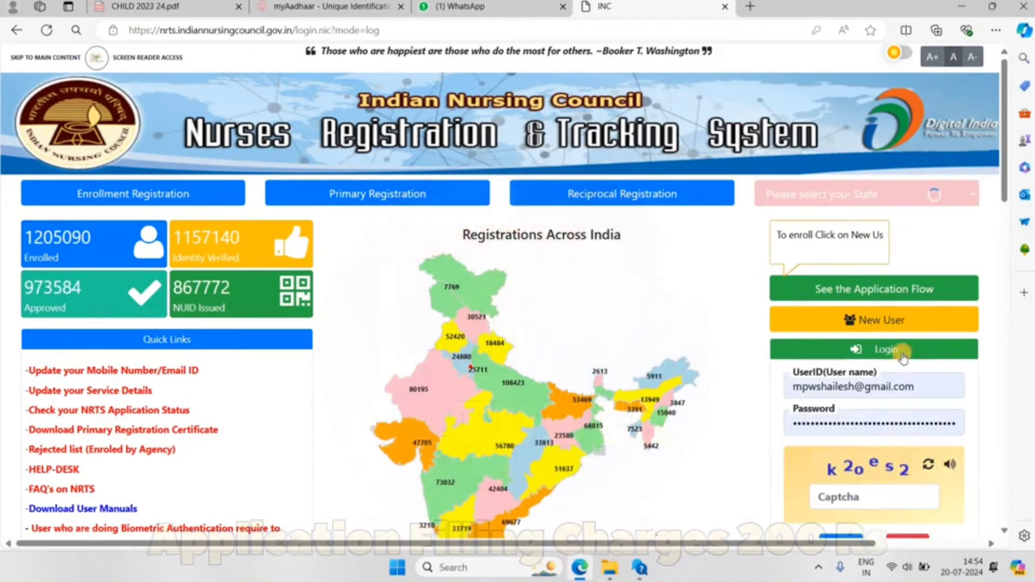
click(834, 495)
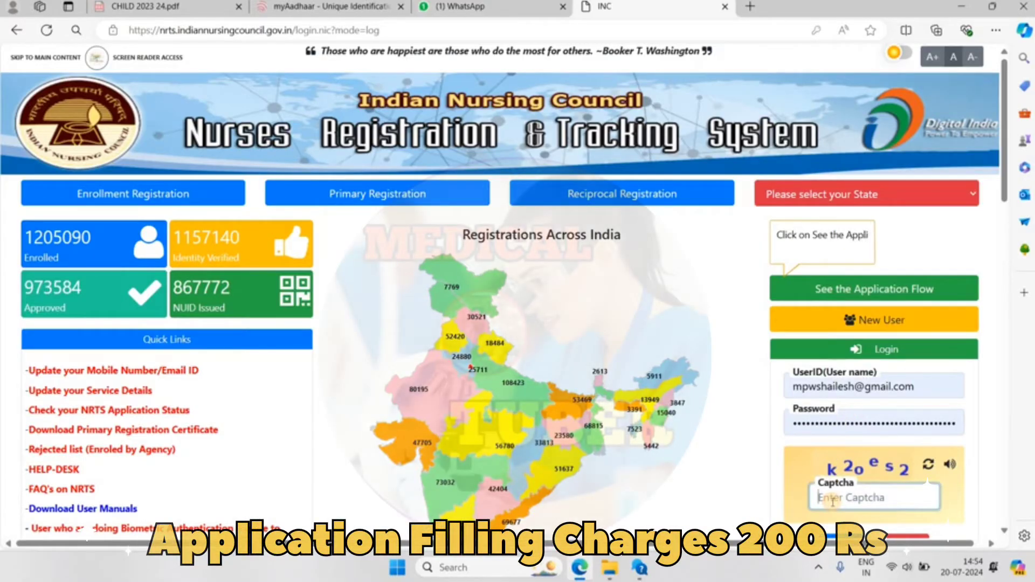
text(k2)
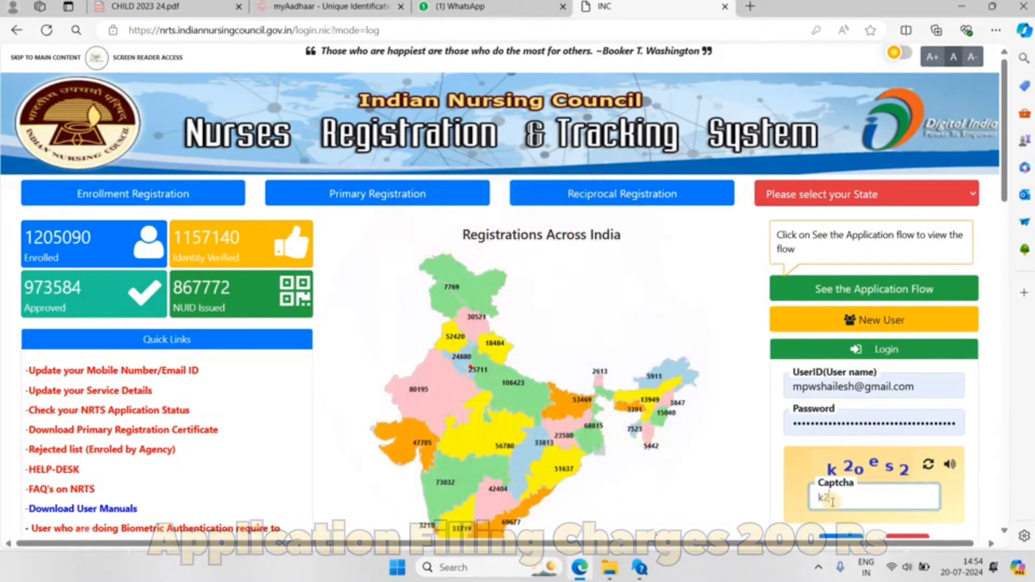
text(oes2)
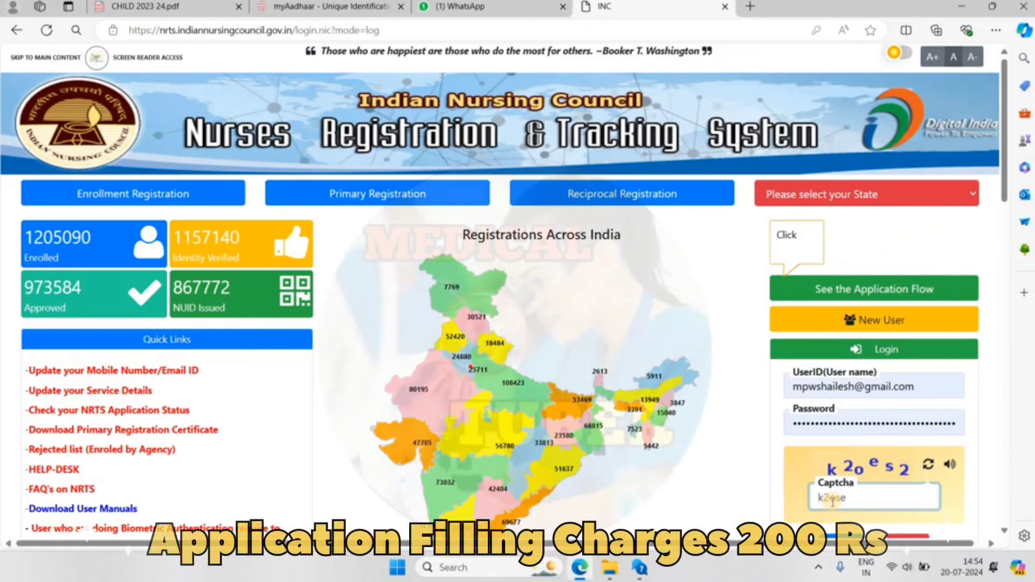
scroll(841, 485, down, 1)
click(841, 479)
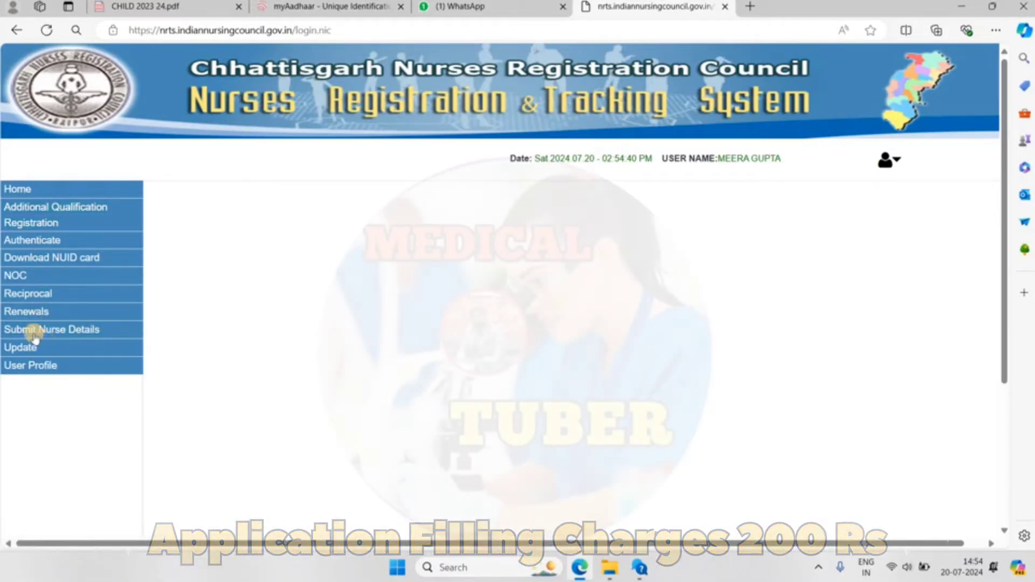
Open the New Registration form under Submit Nurse Details and dismiss the invalid Aadhaar alert.
click(71, 332)
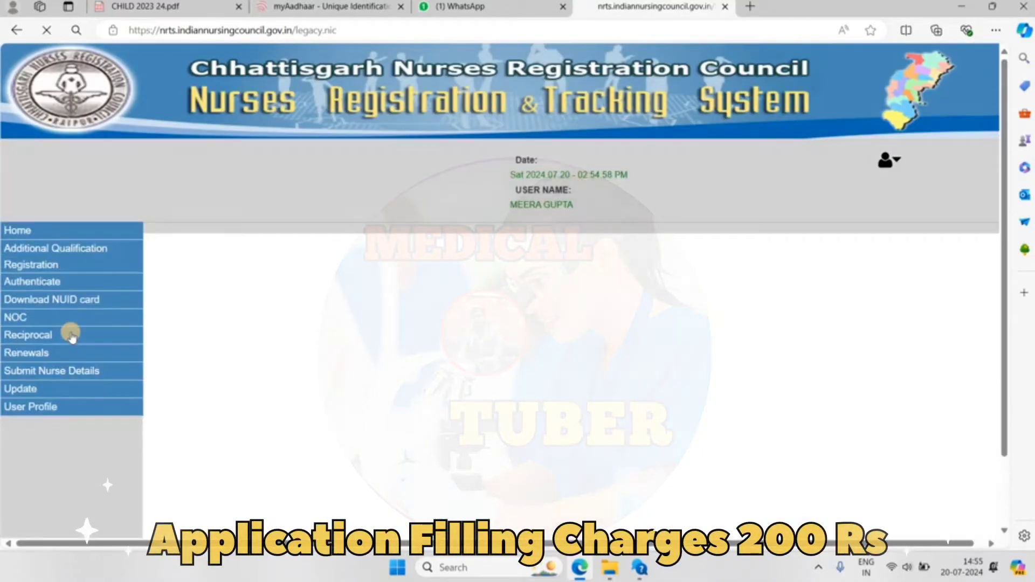
click(193, 265)
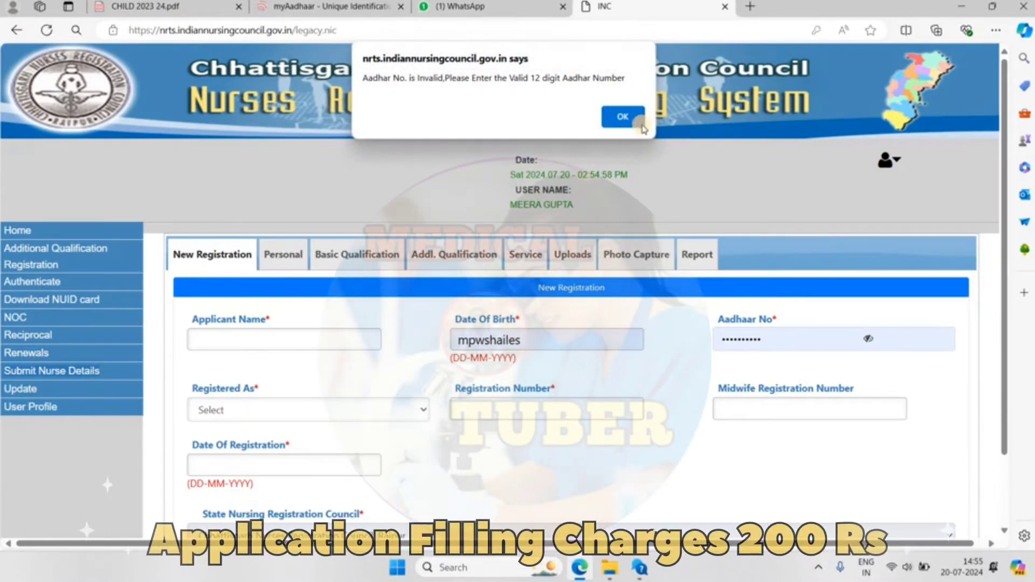
click(637, 120)
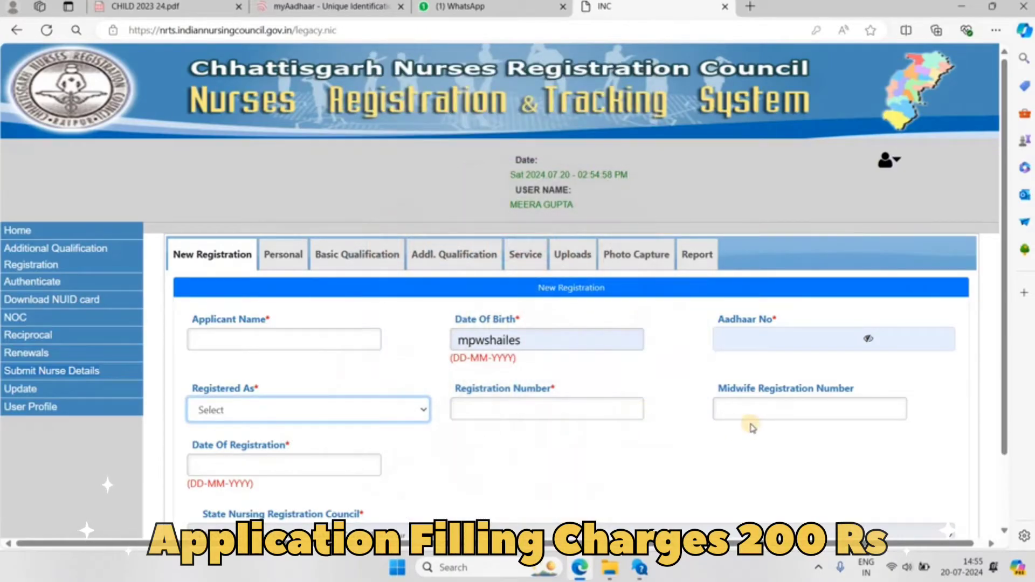
scroll(751, 423, down, 1)
scroll(275, 420, down, 1)
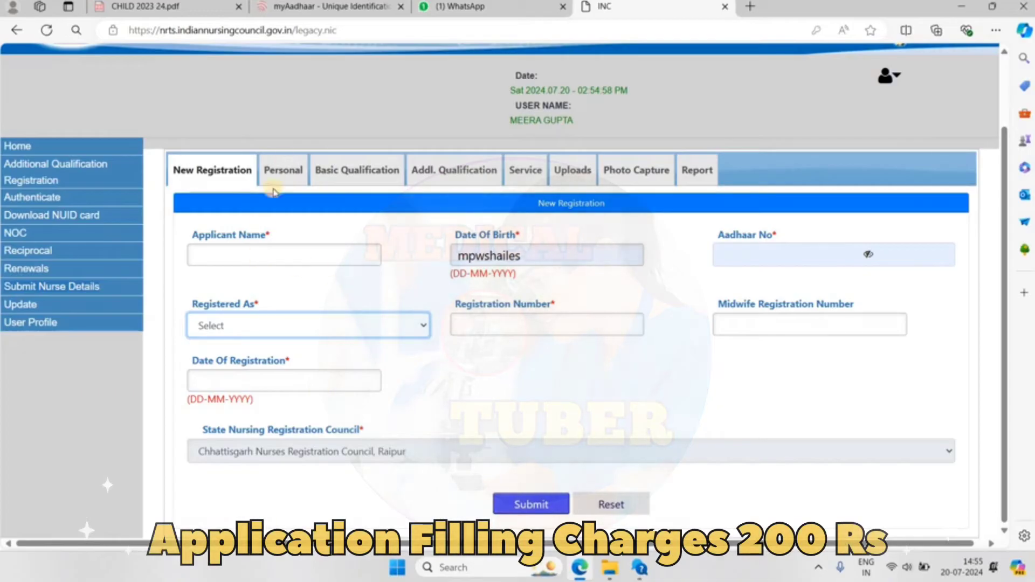
click(301, 168)
click(361, 182)
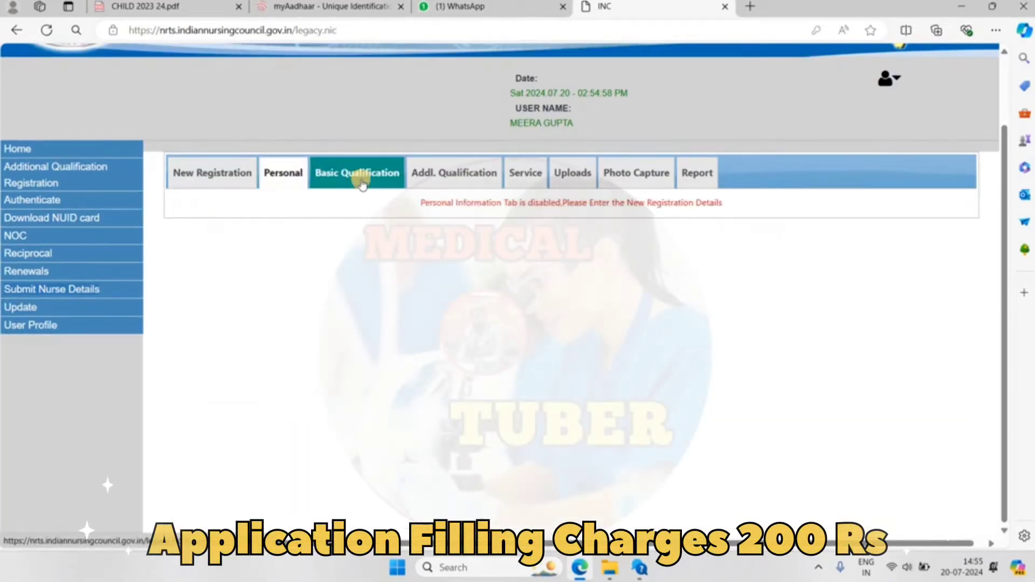
click(457, 176)
click(541, 182)
click(569, 184)
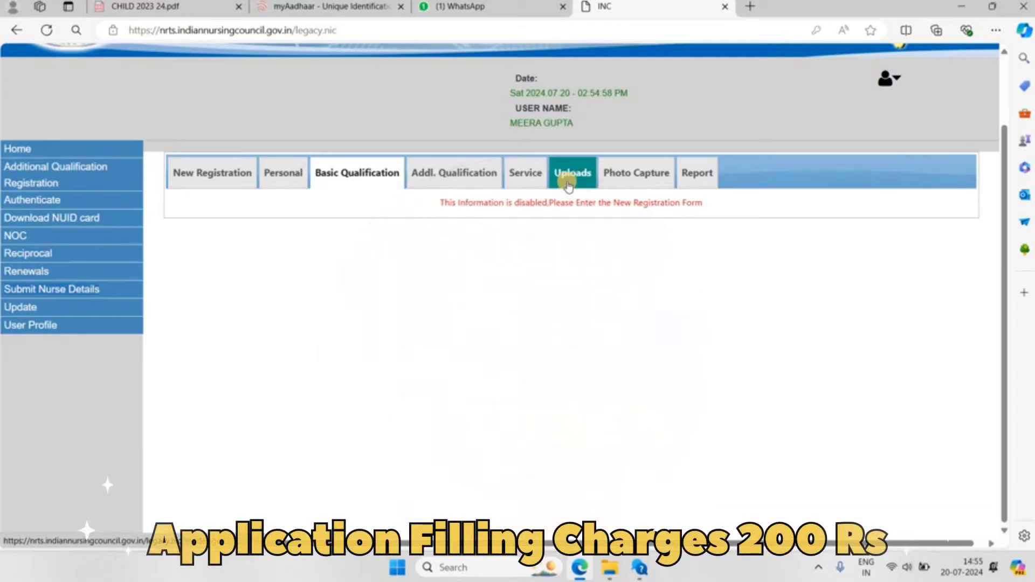
click(569, 184)
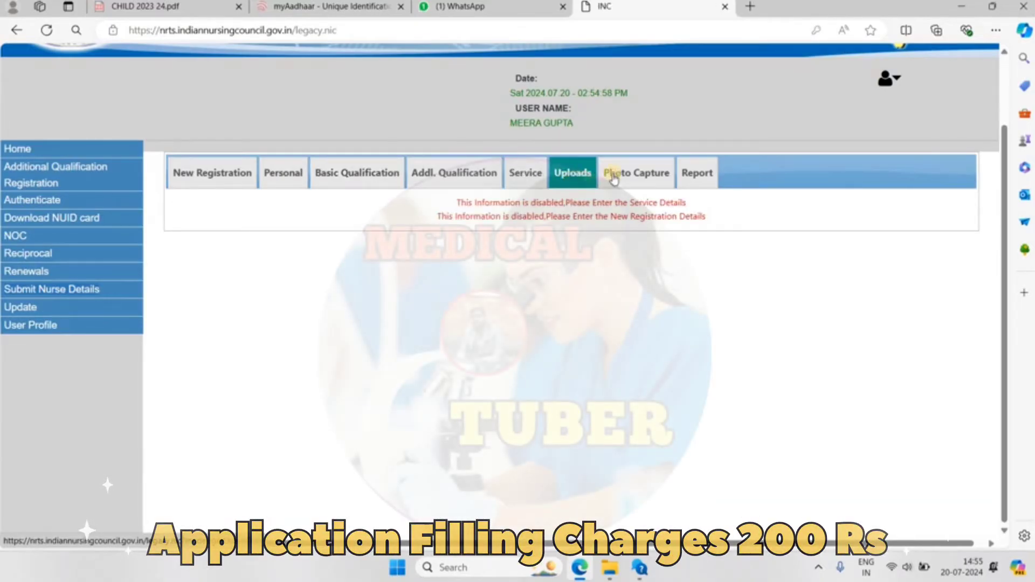
click(634, 178)
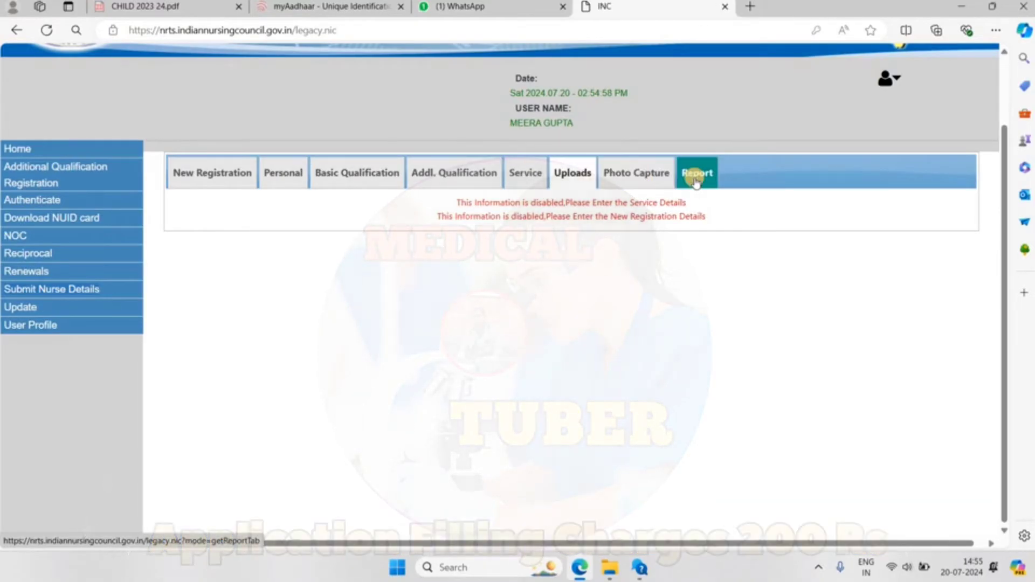
click(206, 186)
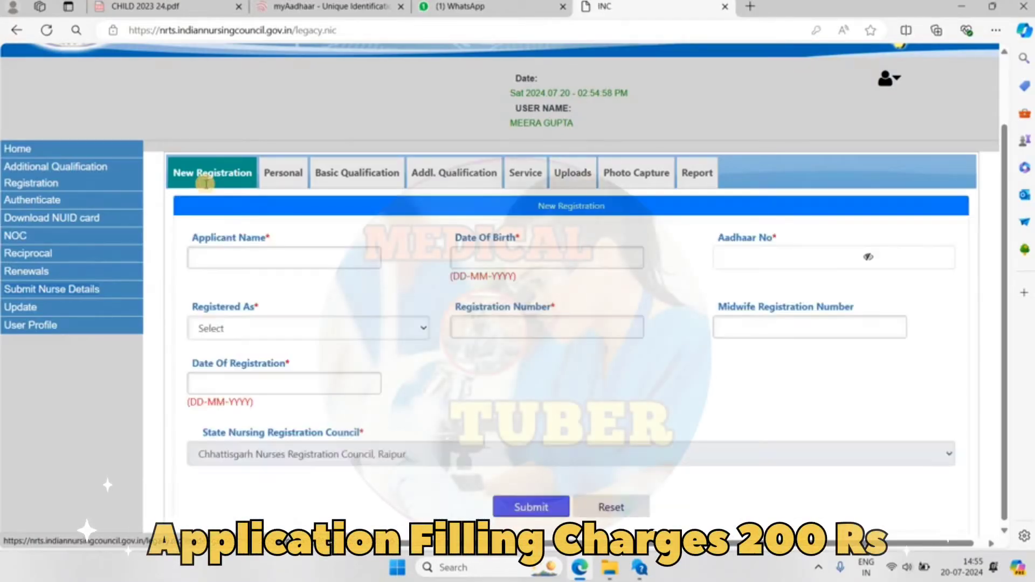
Dismiss both invalid Aadhaar number warnings on the New Registration form.
click(622, 116)
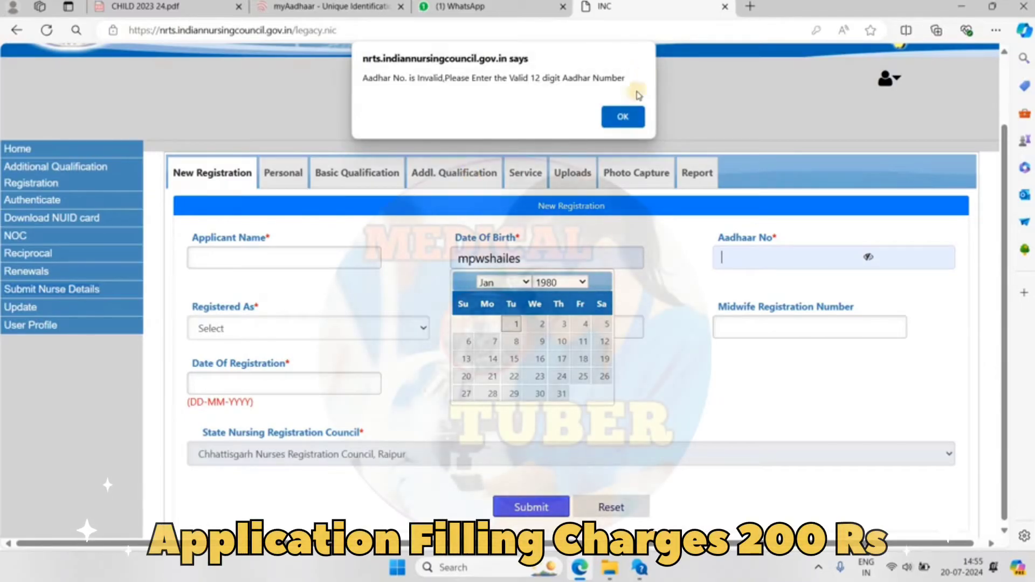
click(617, 118)
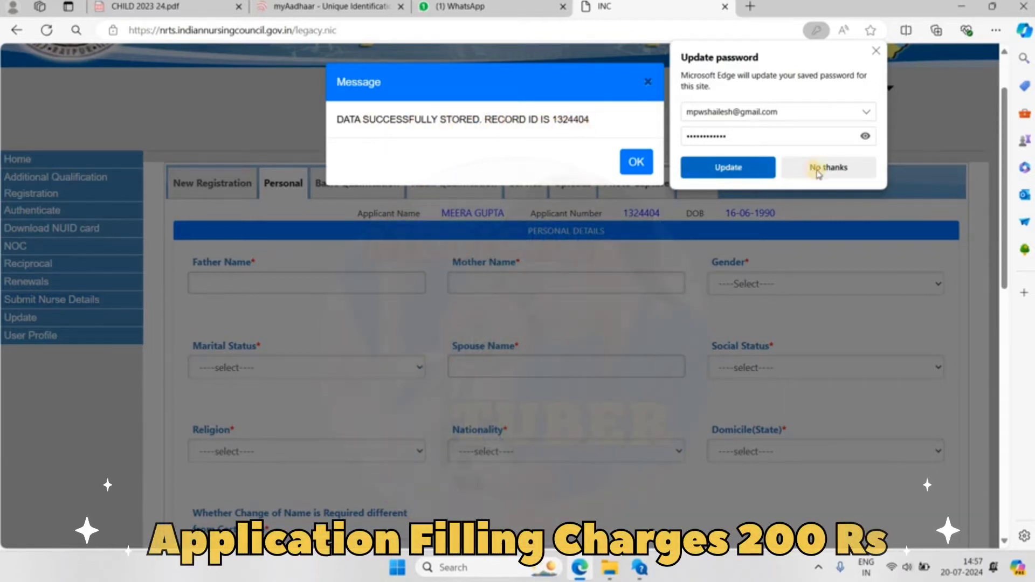
Decline Edge's password update, acknowledge the data-stored message, and review the Personal form.
click(734, 169)
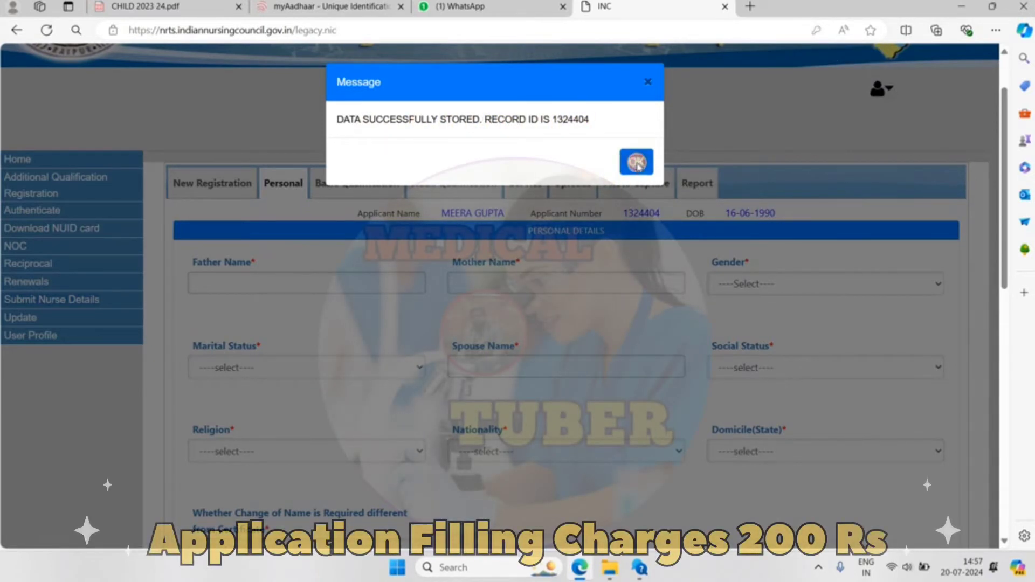
click(635, 163)
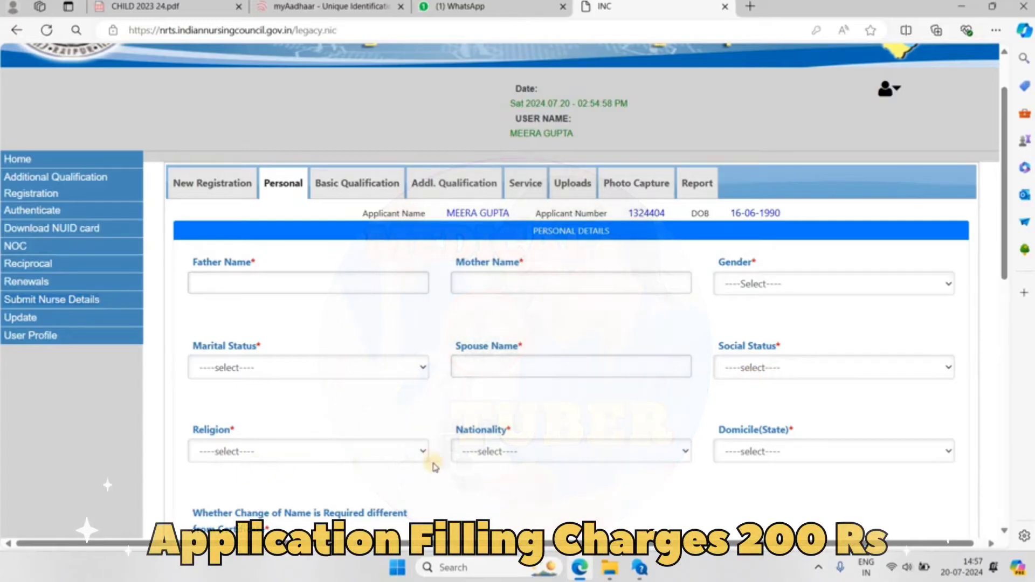
scroll(340, 468, down, 3)
scroll(428, 411, down, 10)
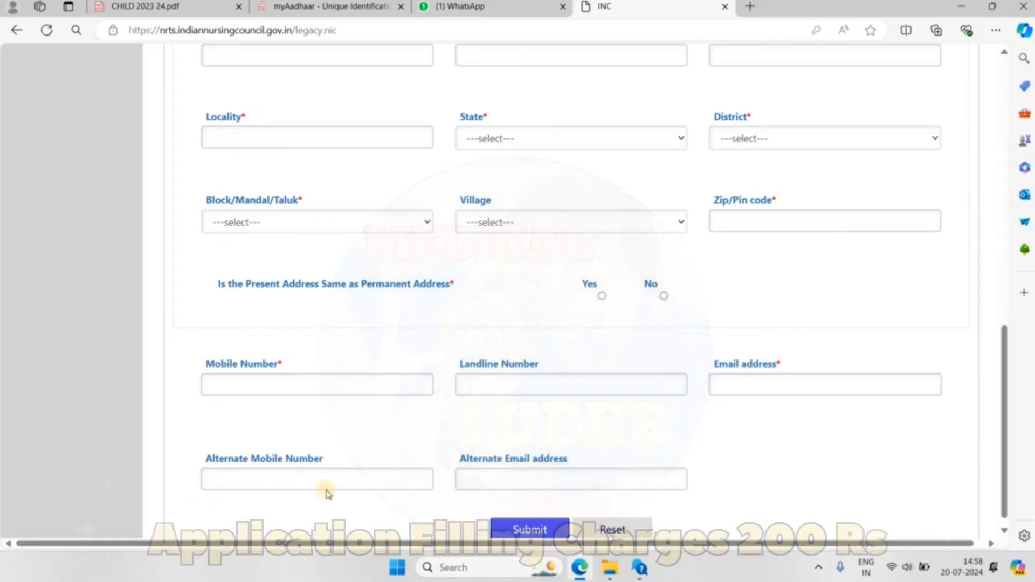
scroll(468, 513, down, 1)
scroll(386, 511, up, 15)
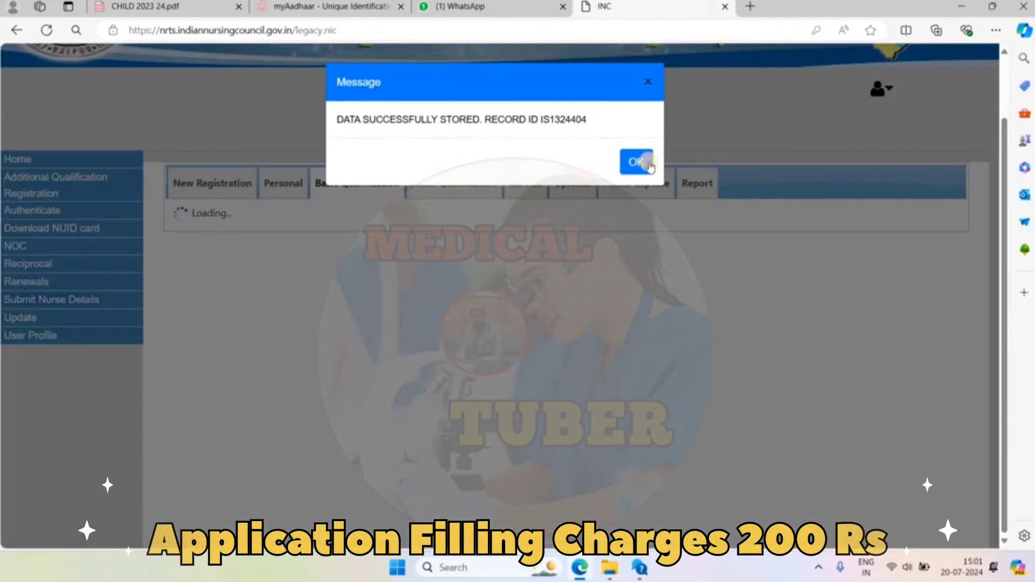
Dismiss the data-stored message and tick ANM among the basic qualifications.
click(641, 163)
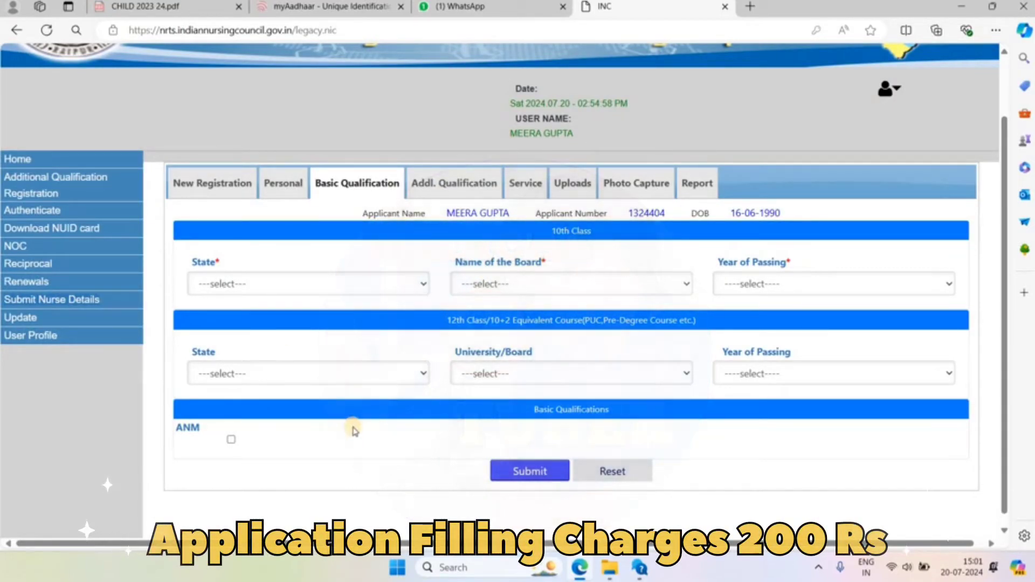
click(231, 439)
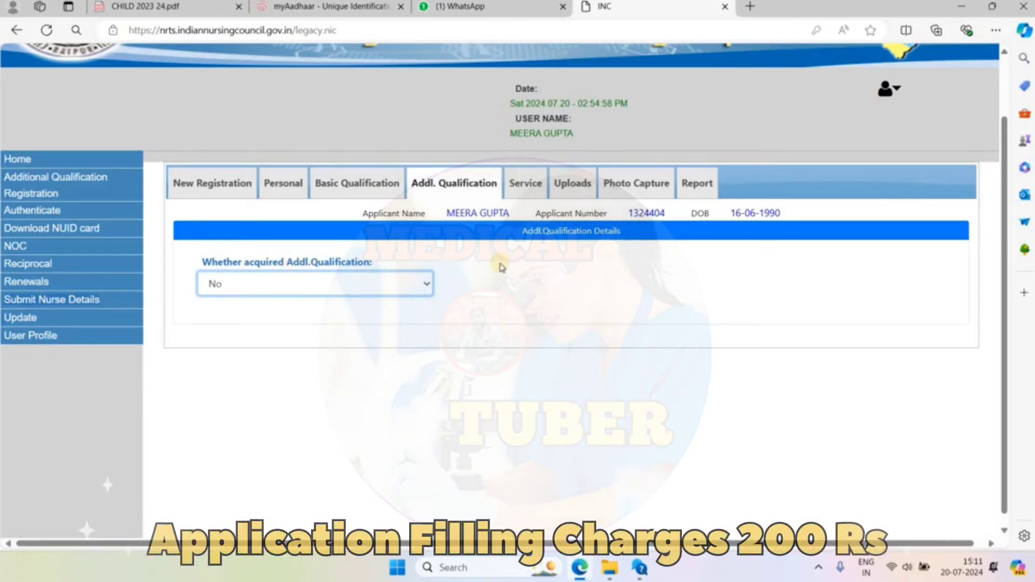
In Service details, answer No to Whether Employed and to working abroad, then submit.
click(528, 186)
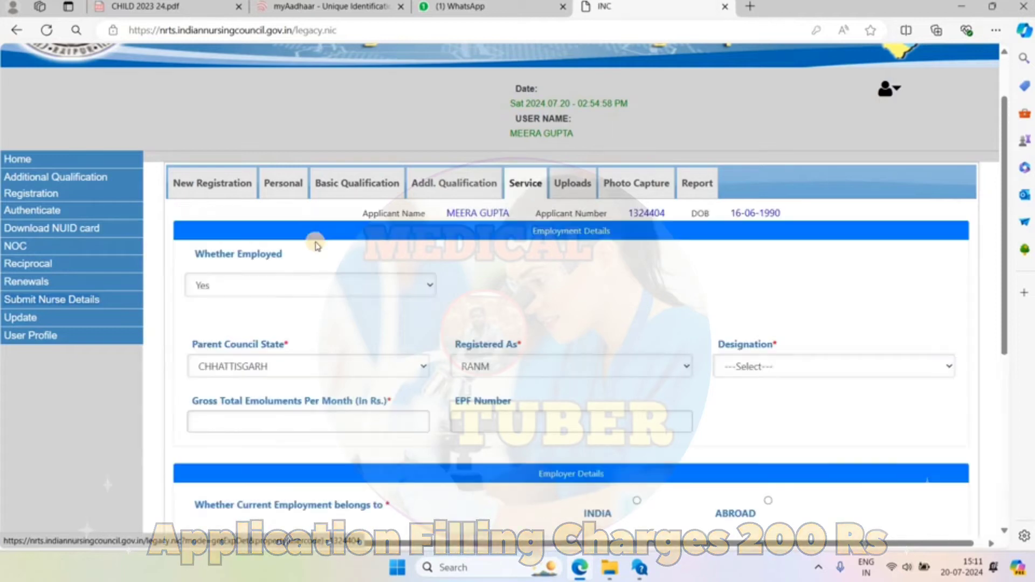
click(258, 290)
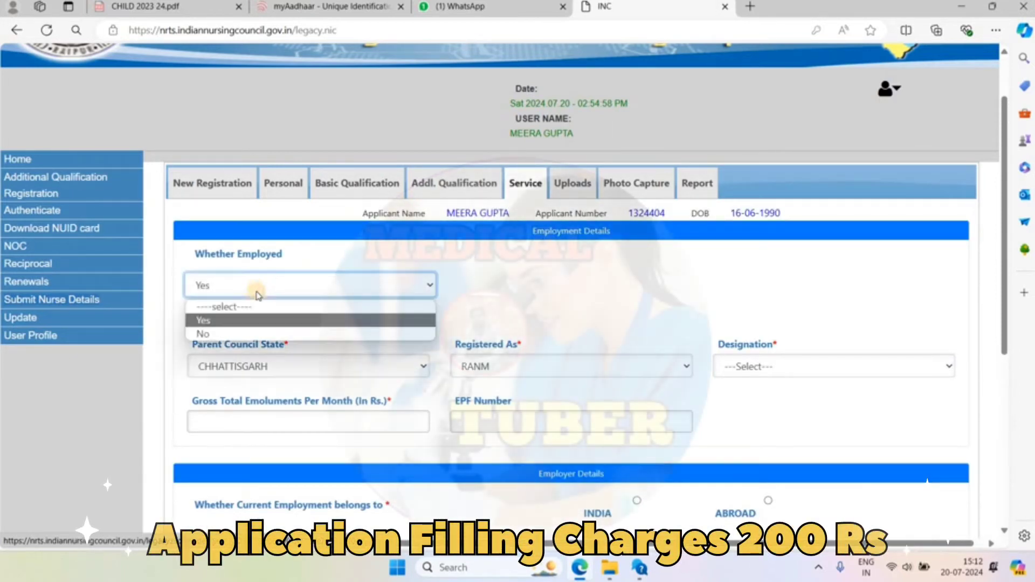
click(219, 335)
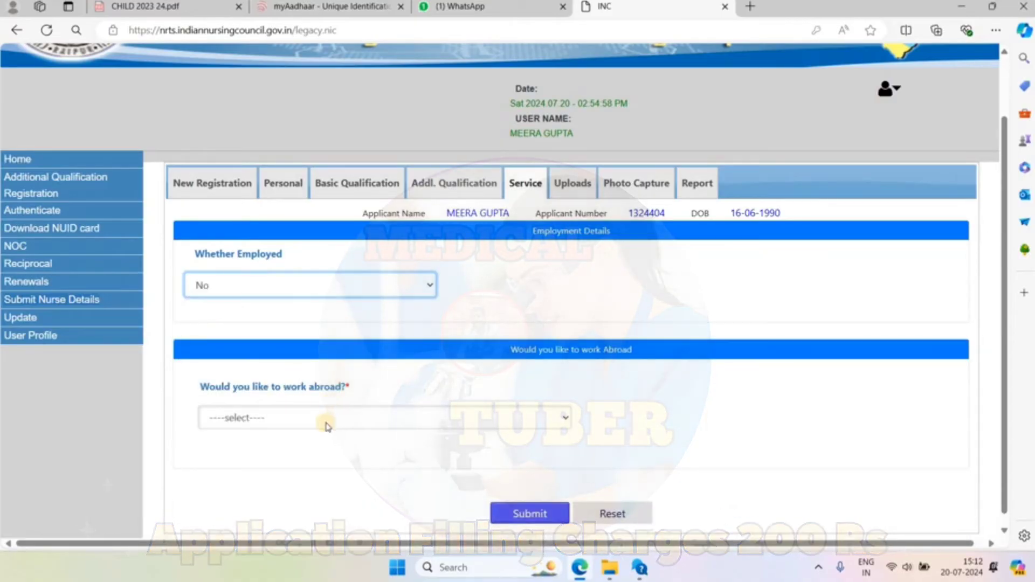
click(326, 419)
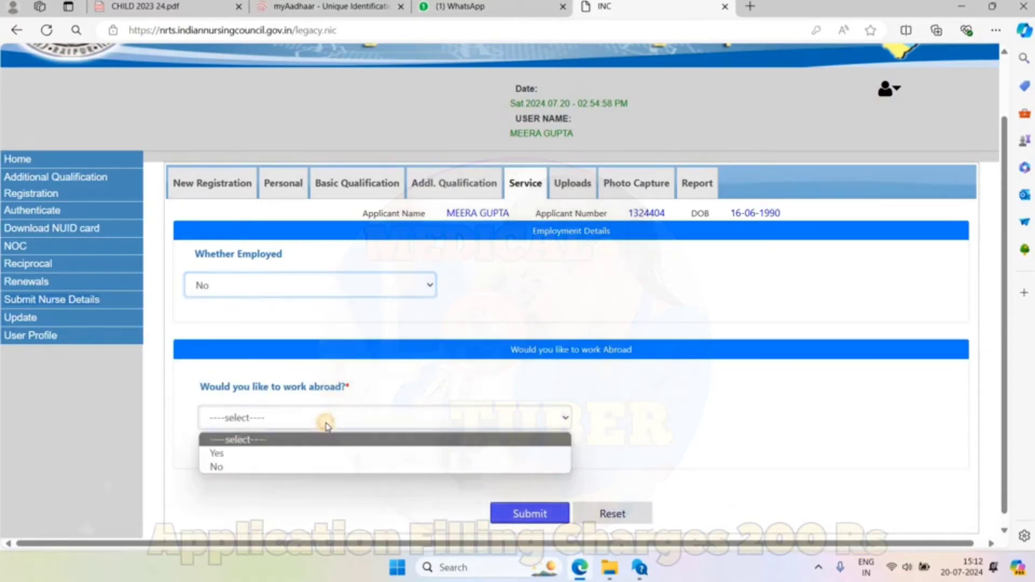
click(236, 467)
click(540, 511)
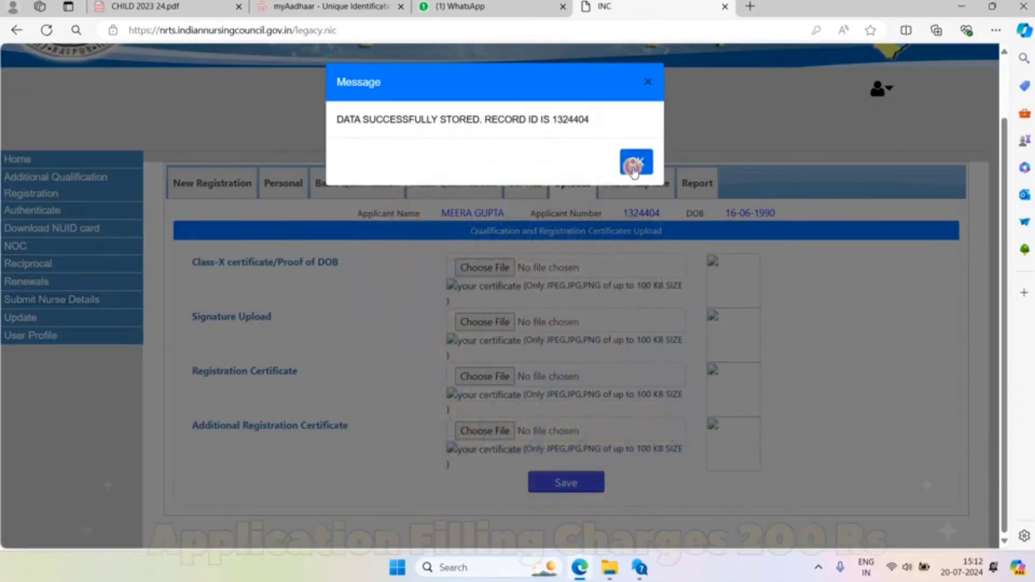
Acknowledge the message confirming the service details were stored.
click(634, 170)
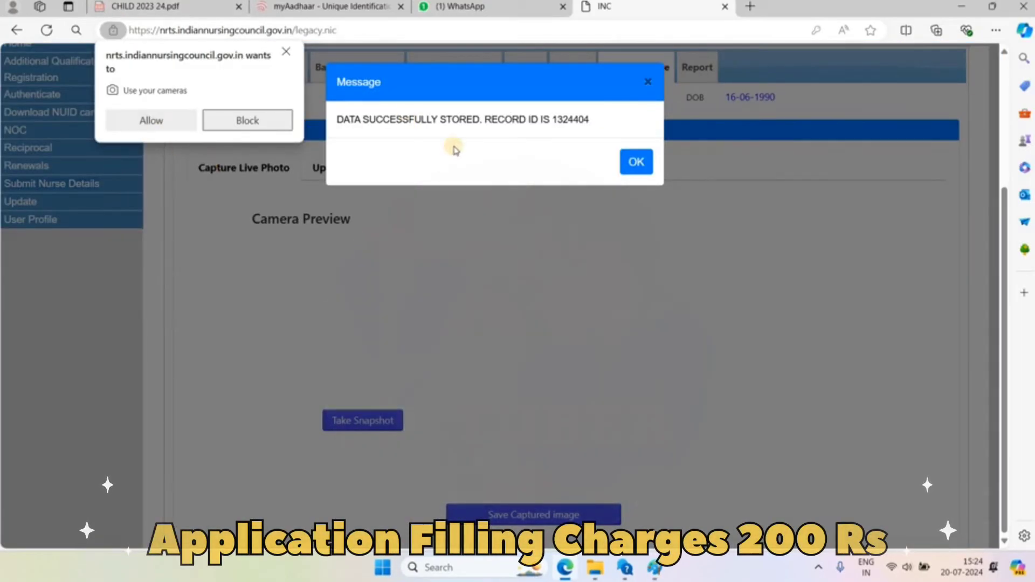
Dismiss the stored-data message and block the site's camera access request.
click(632, 159)
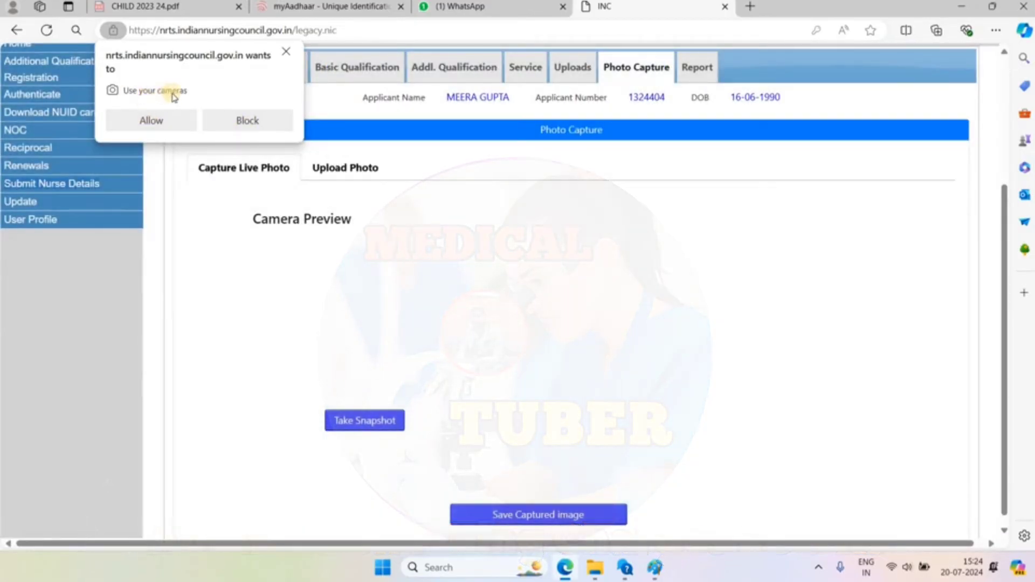
click(254, 129)
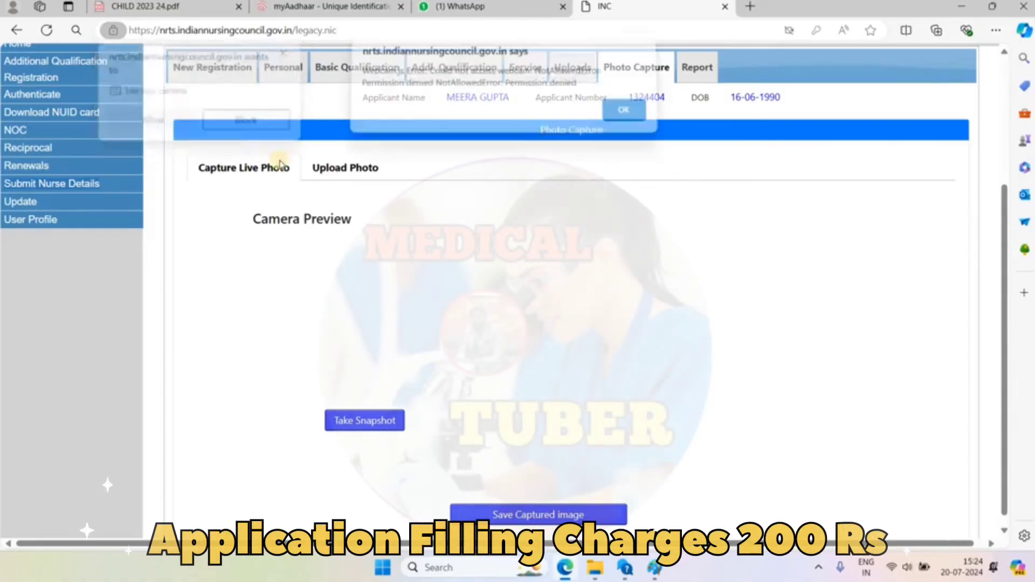
click(620, 116)
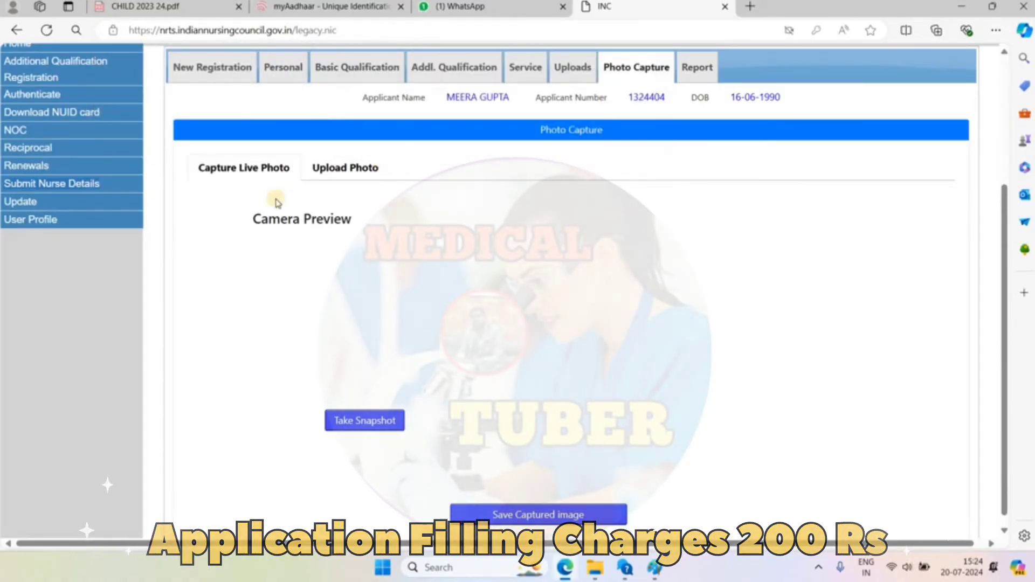
click(374, 422)
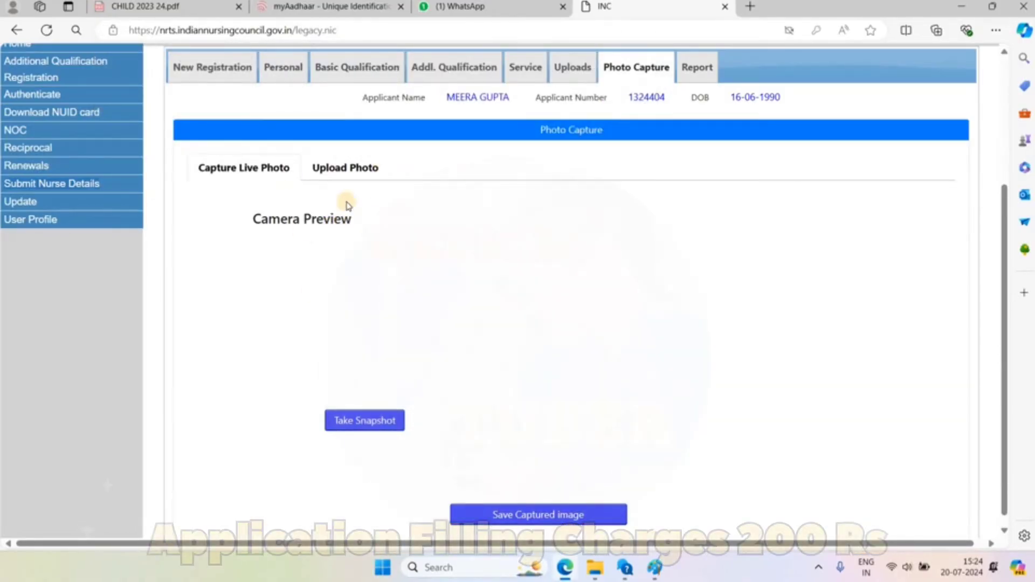
Upload PP.jpg as the applicant's photo from file and save it.
click(347, 167)
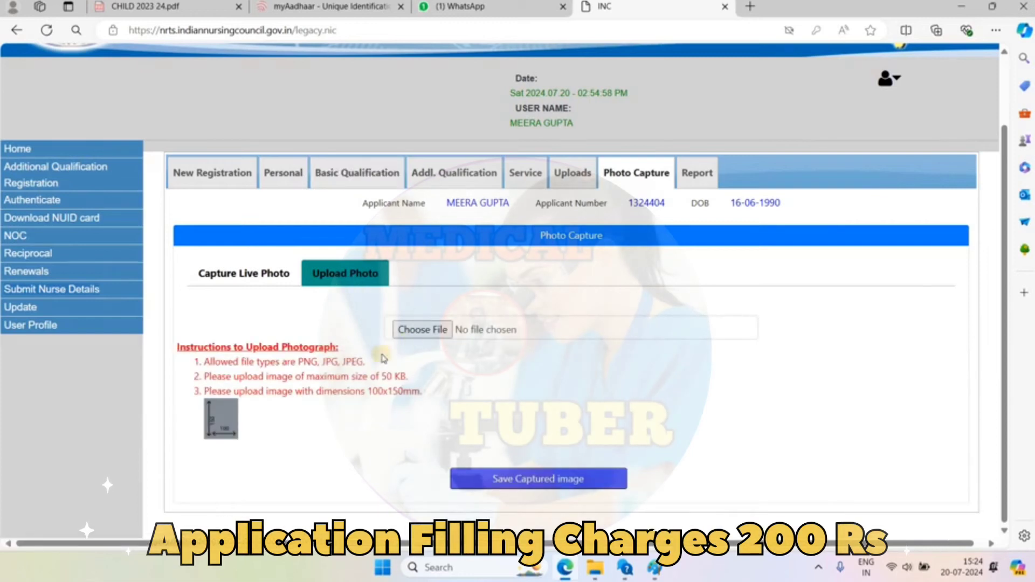
click(423, 329)
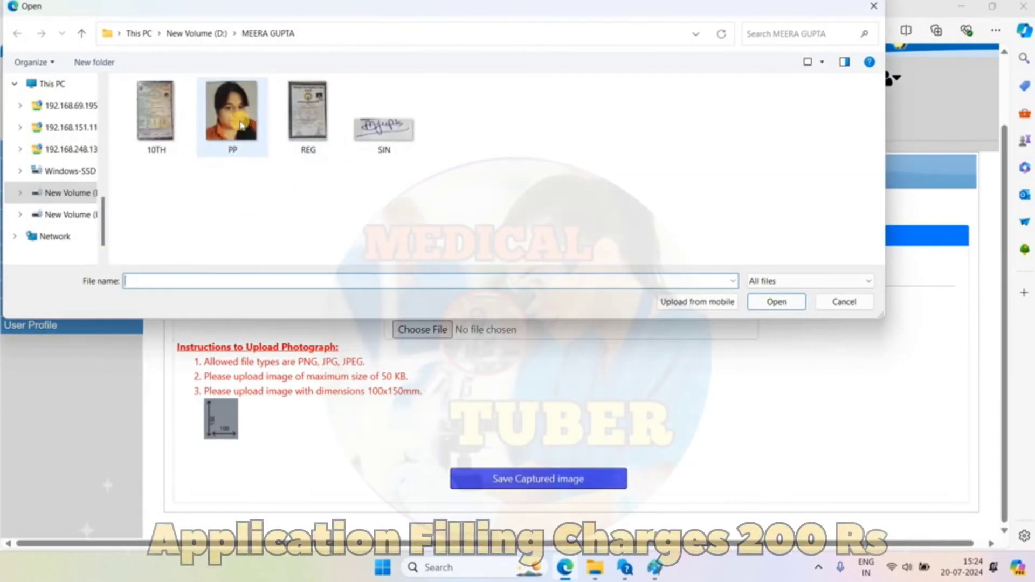
click(240, 125)
click(762, 304)
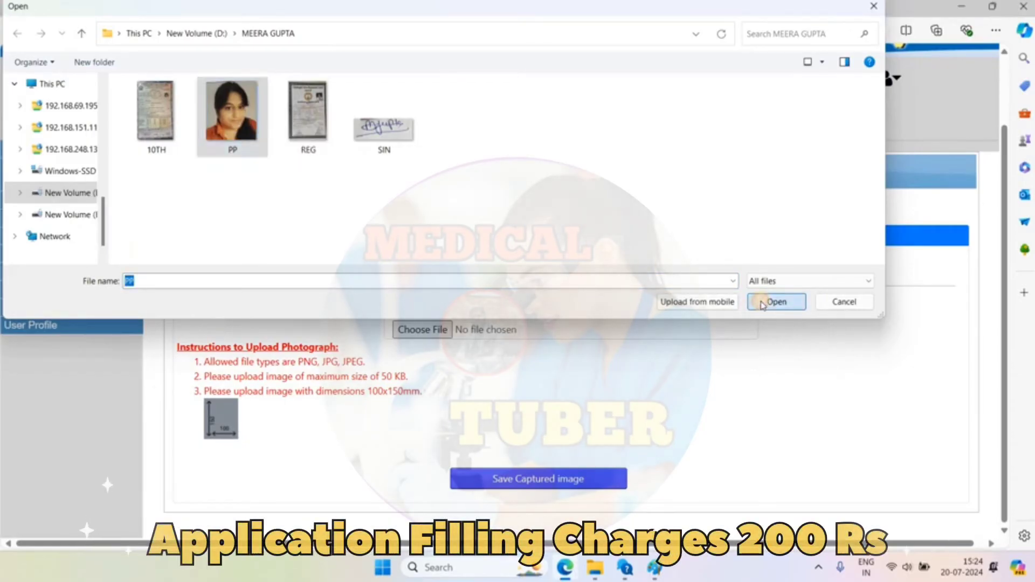
scroll(545, 507, down, 1)
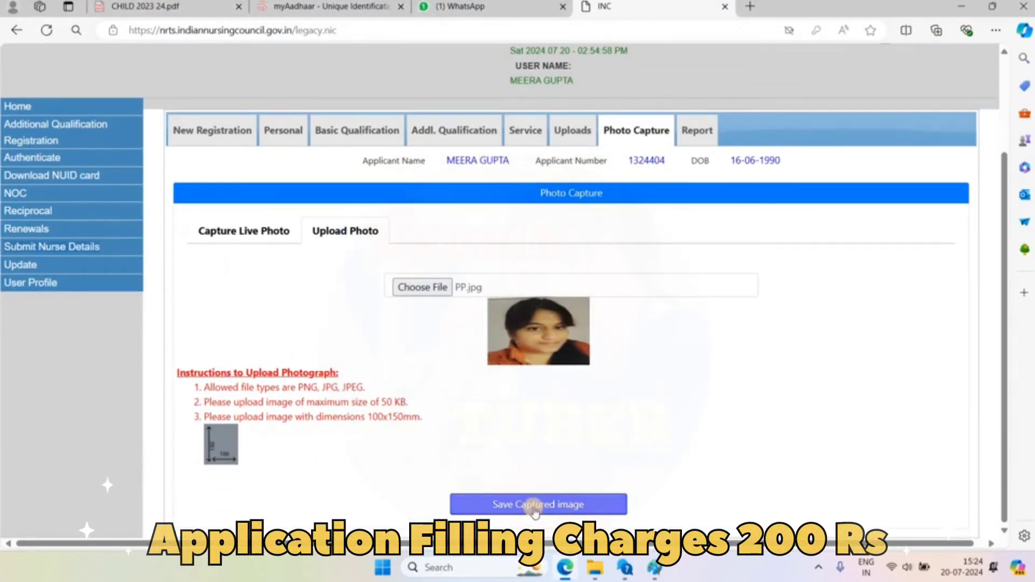
click(535, 506)
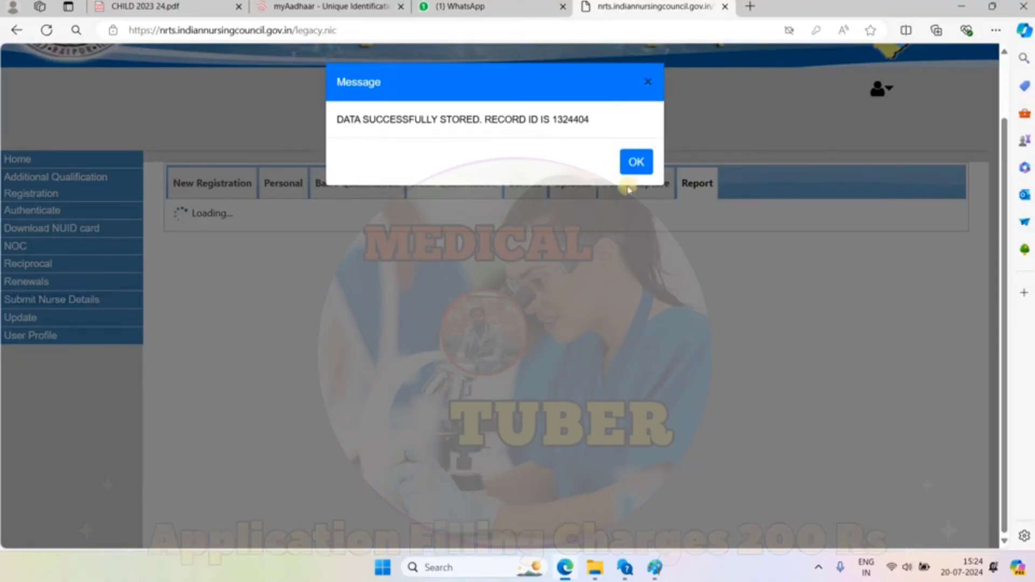
Select Aadhaar authentication 'by self (Through OTP)', accept the consent terms and request an OTP.
click(634, 157)
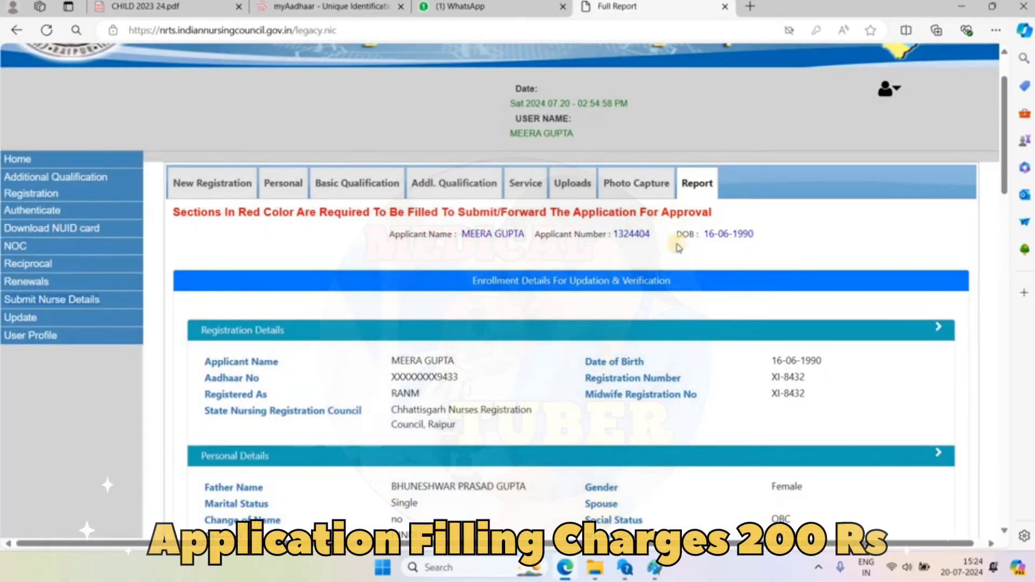
scroll(603, 293, down, 10)
scroll(601, 309, down, 15)
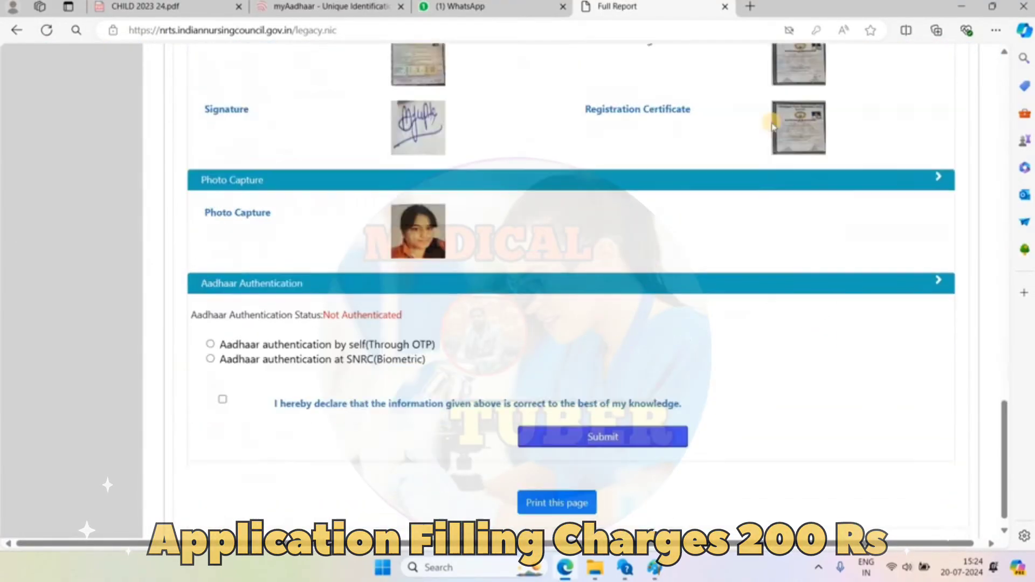
click(210, 330)
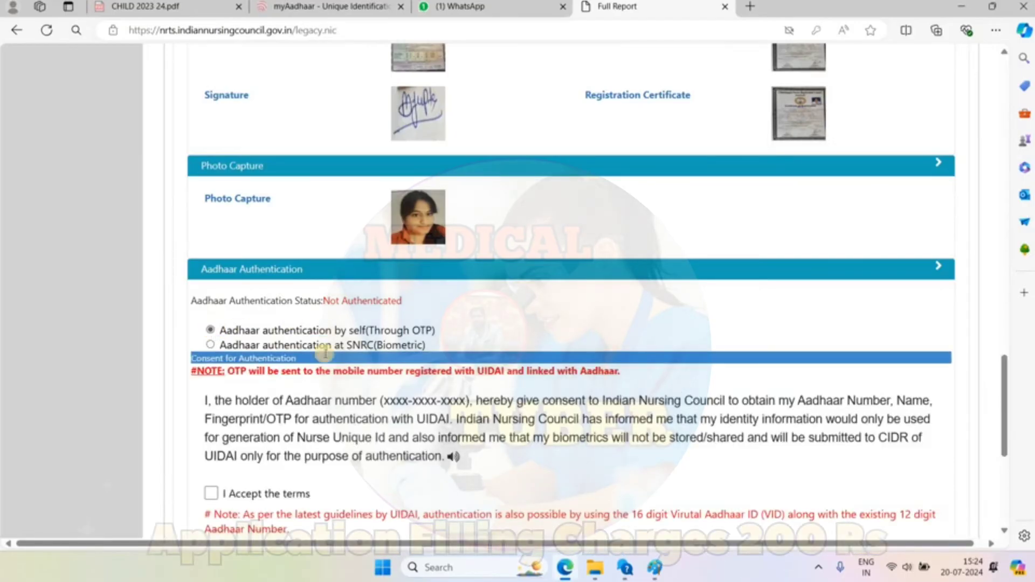
click(210, 491)
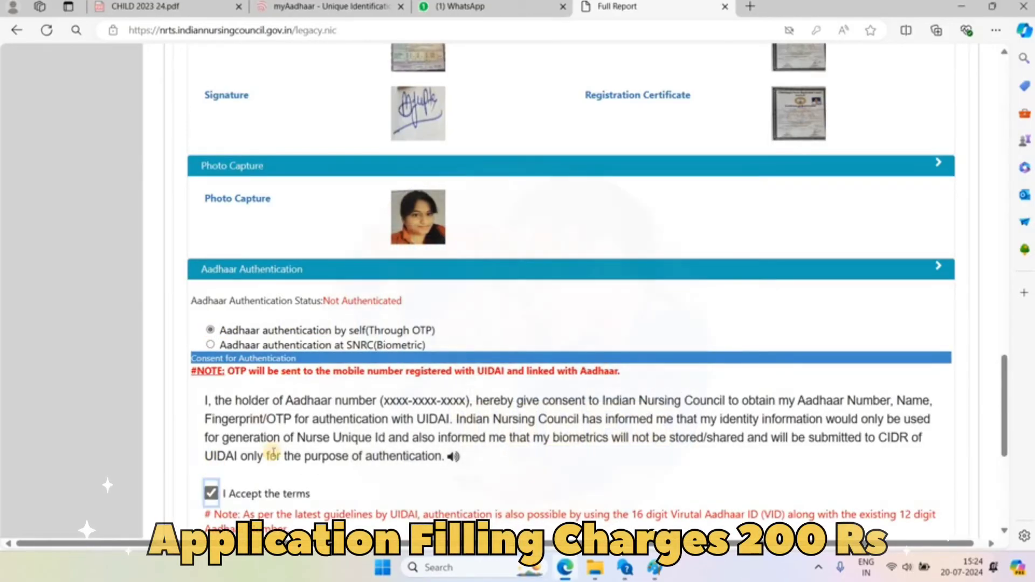
scroll(452, 338, down, 5)
click(600, 321)
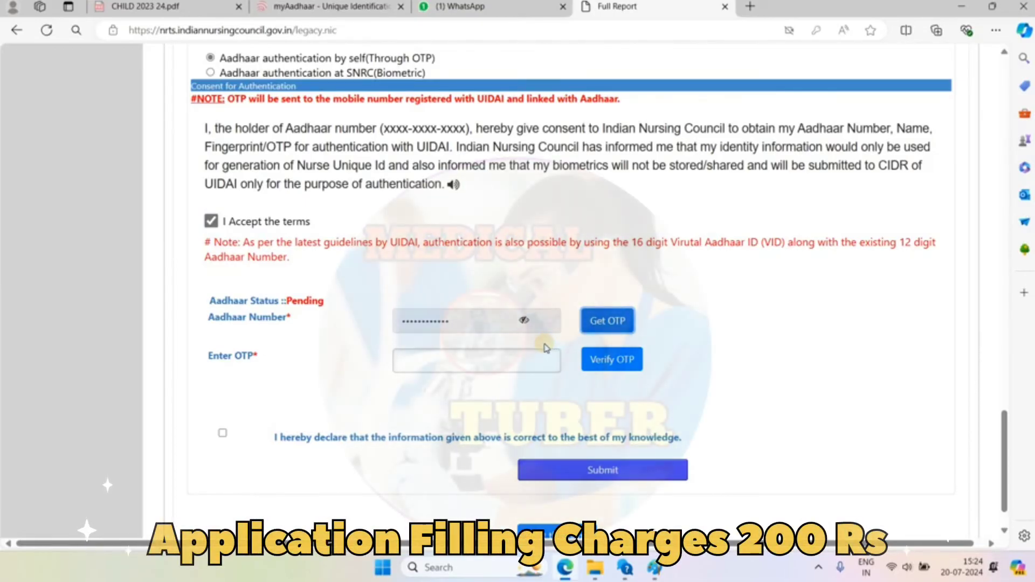
scroll(577, 366, down, 1)
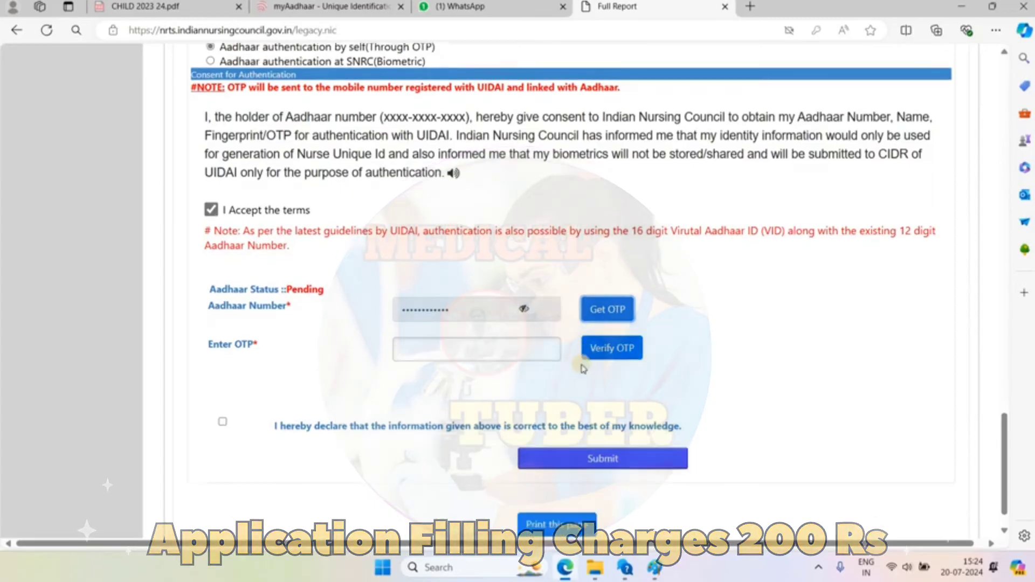
scroll(595, 292, up, 20)
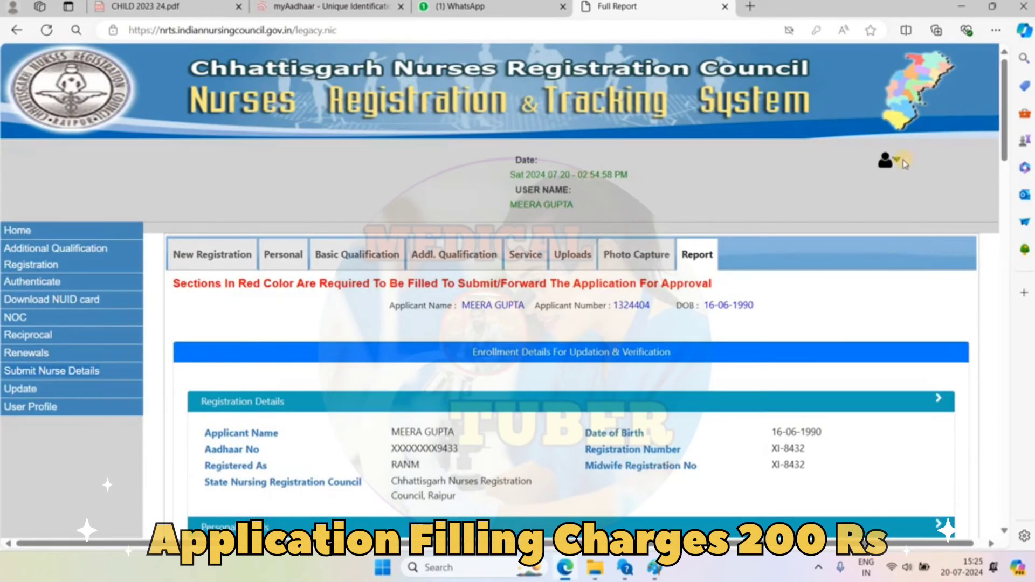
Log out, then log back in after entering the lowercase captcha.
click(889, 160)
click(926, 261)
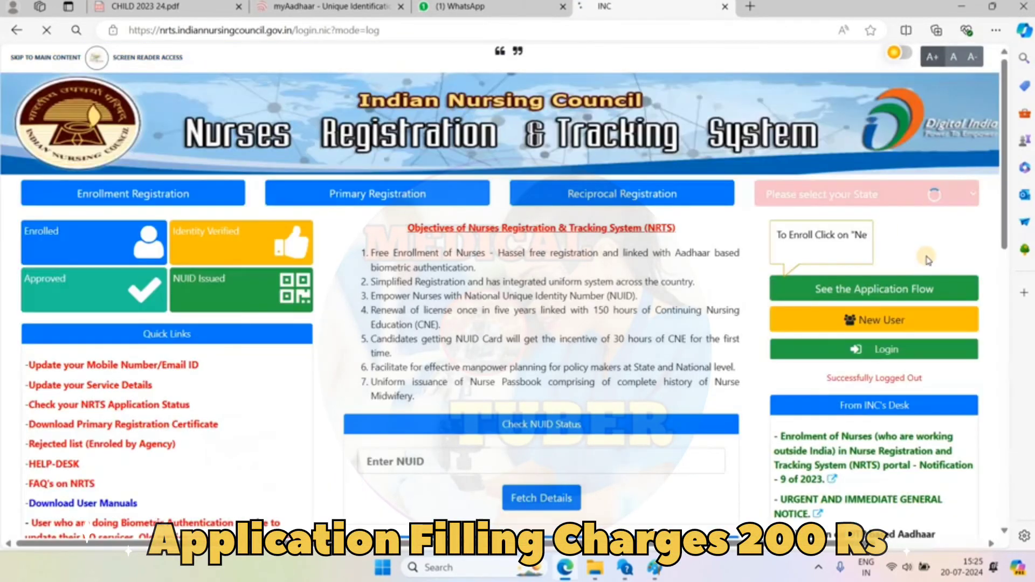
click(912, 352)
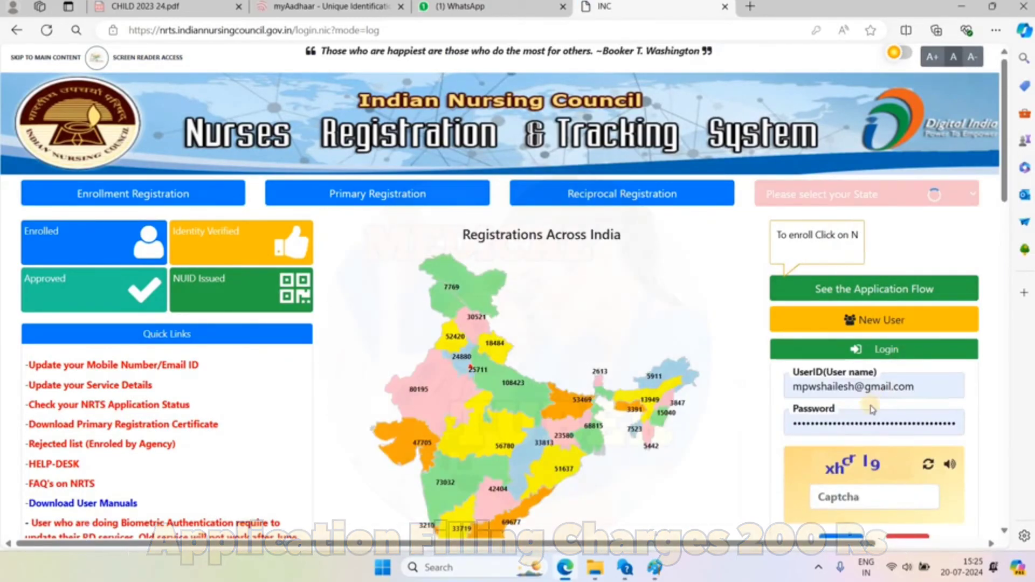
click(833, 495)
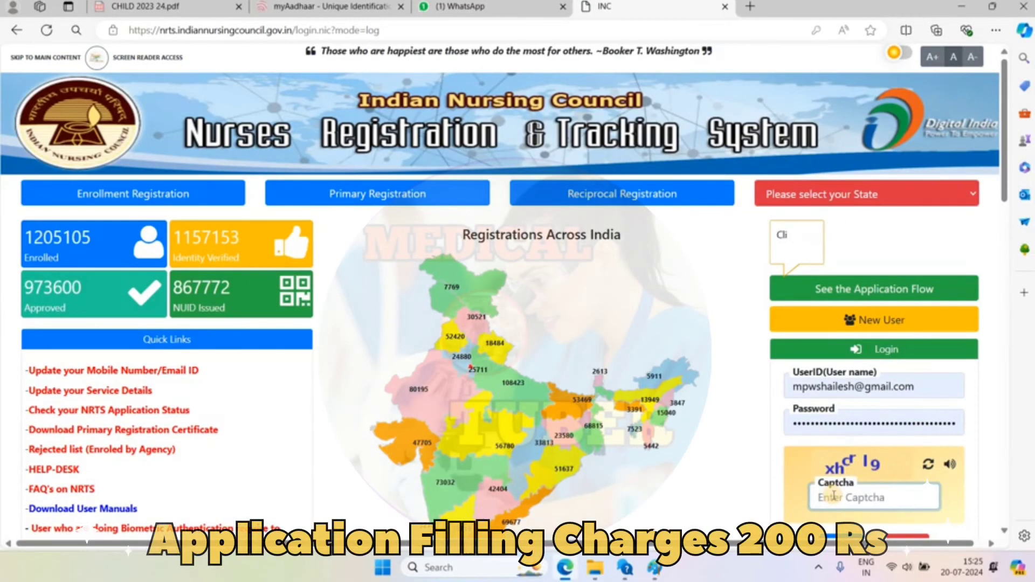
key(Caps_Lock)
text(xh)
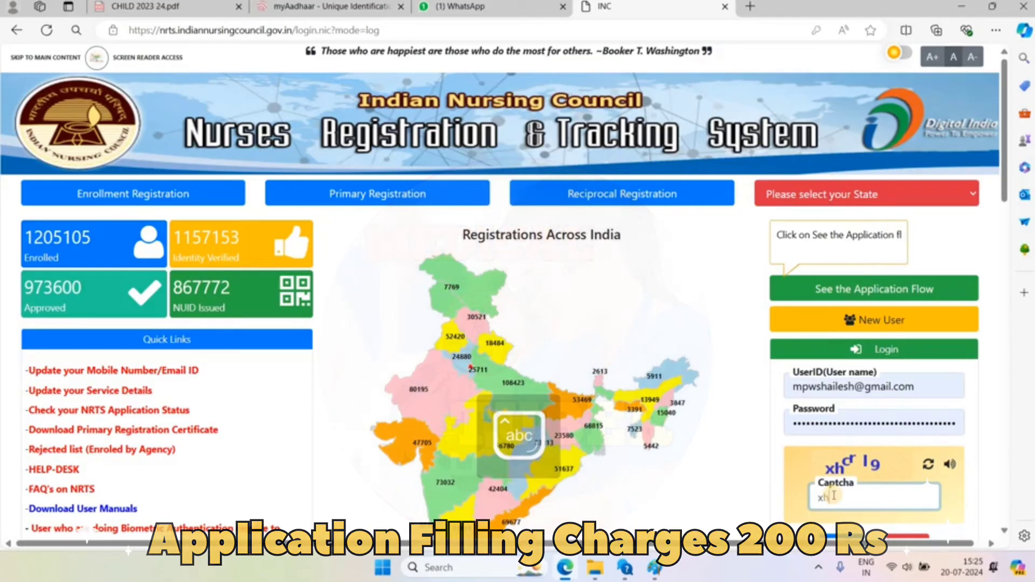
text(d)
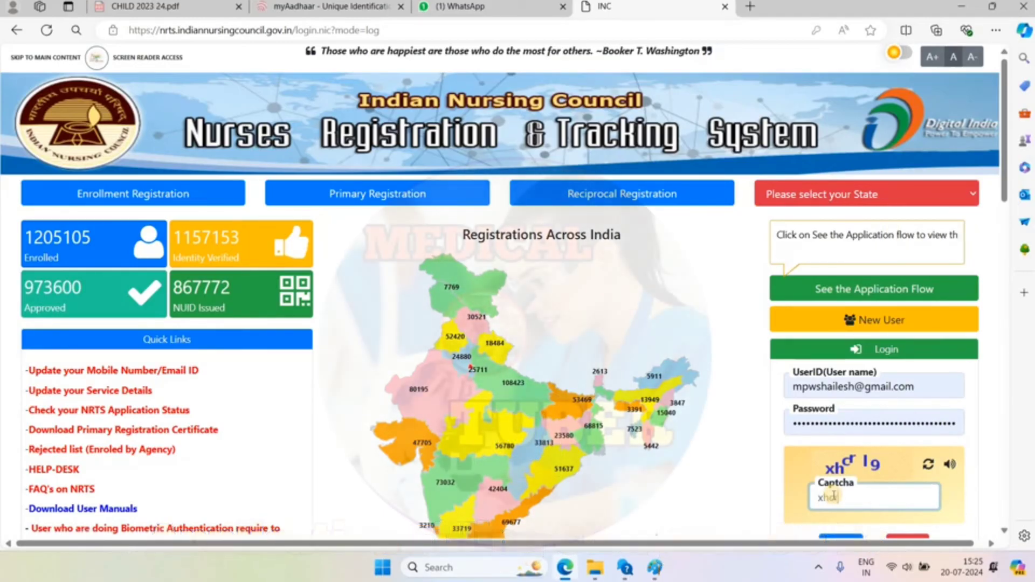
text(rl9)
scroll(868, 502, down, 1)
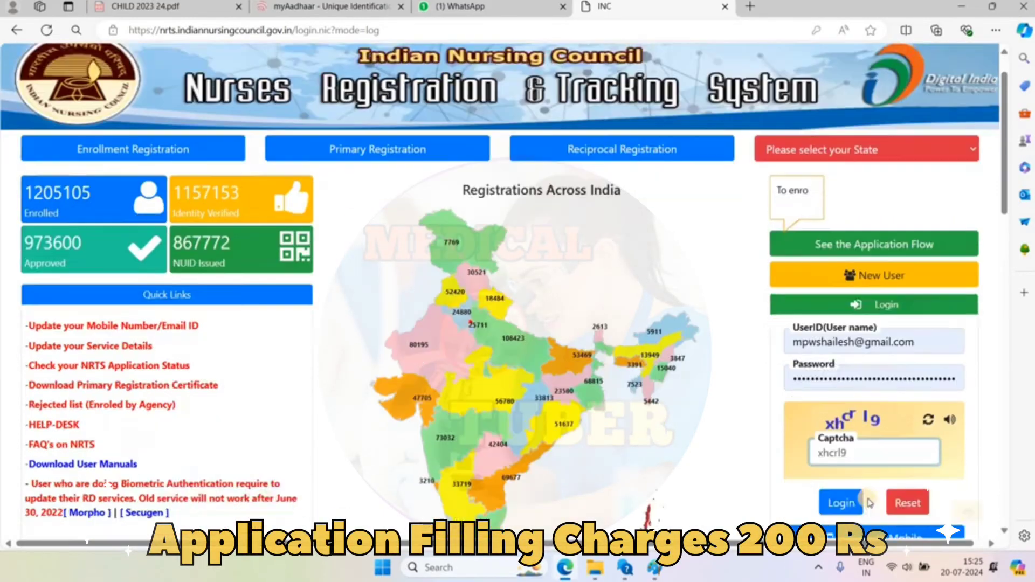
click(853, 484)
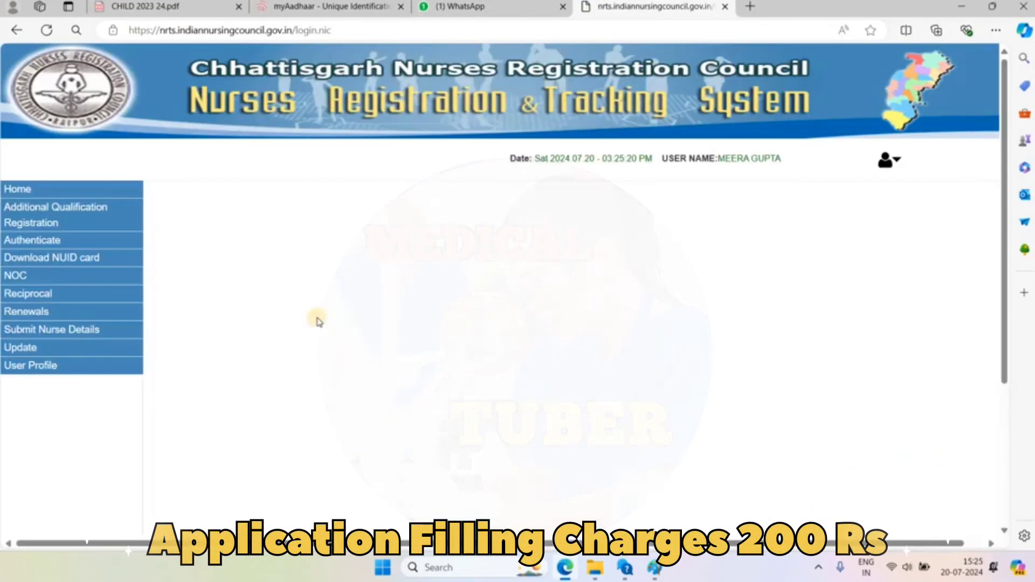
From Submit Nurse Details, view the registered application's candidate details, then close that tab.
click(53, 330)
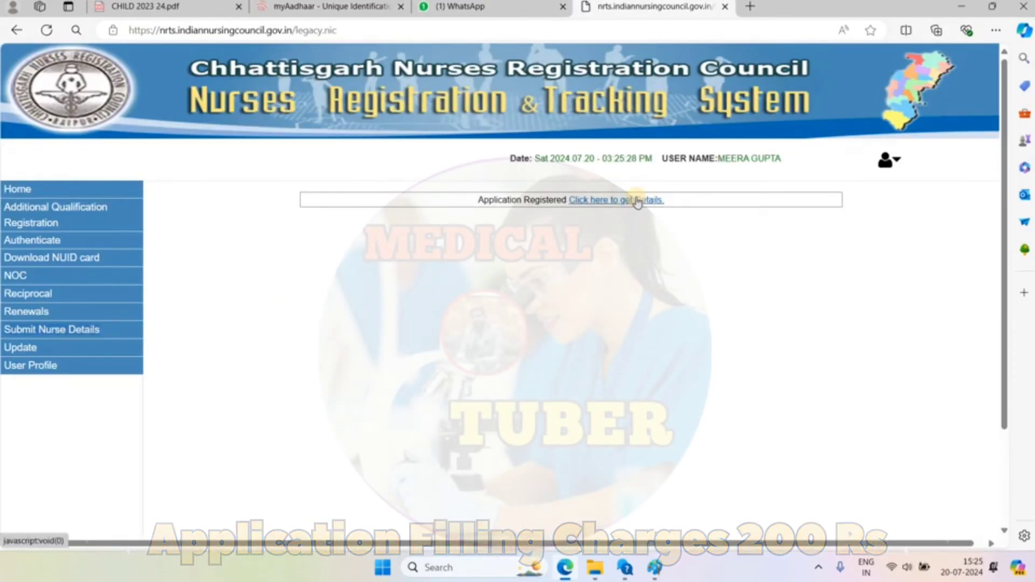
click(637, 202)
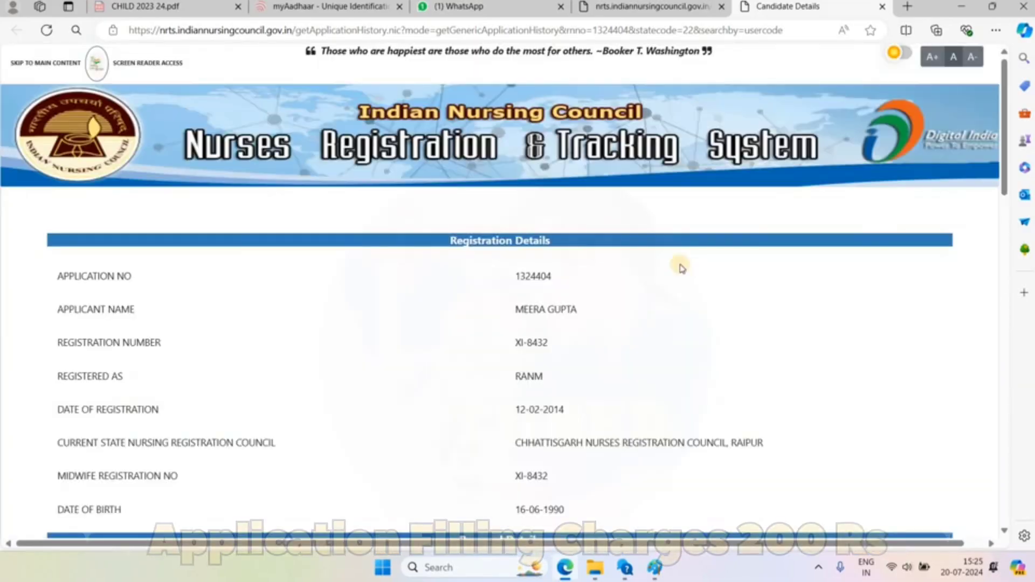
click(882, 8)
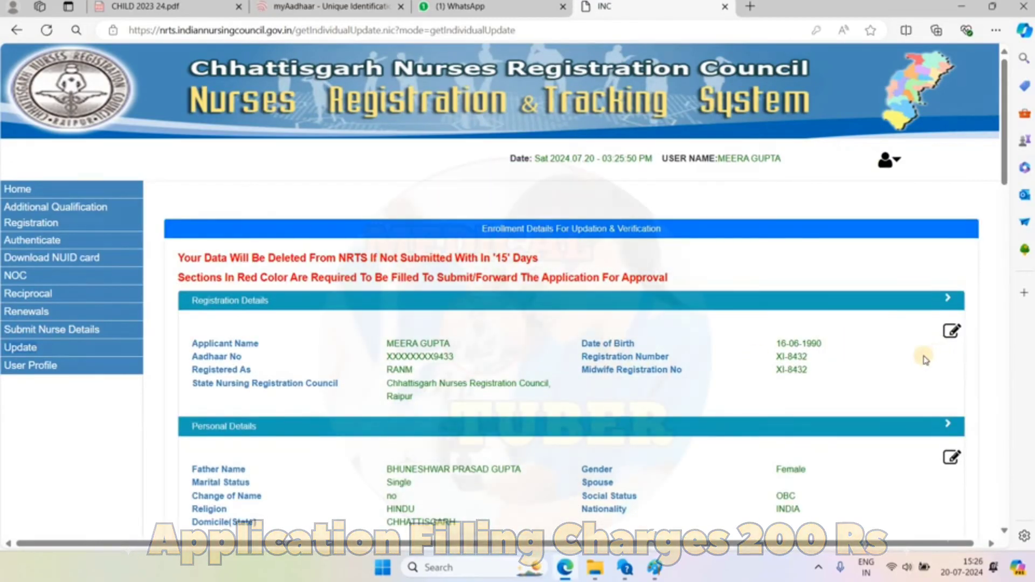
Choose self Aadhaar authentication through OTP, accept the terms and request an OTP.
scroll(889, 377, down, 20)
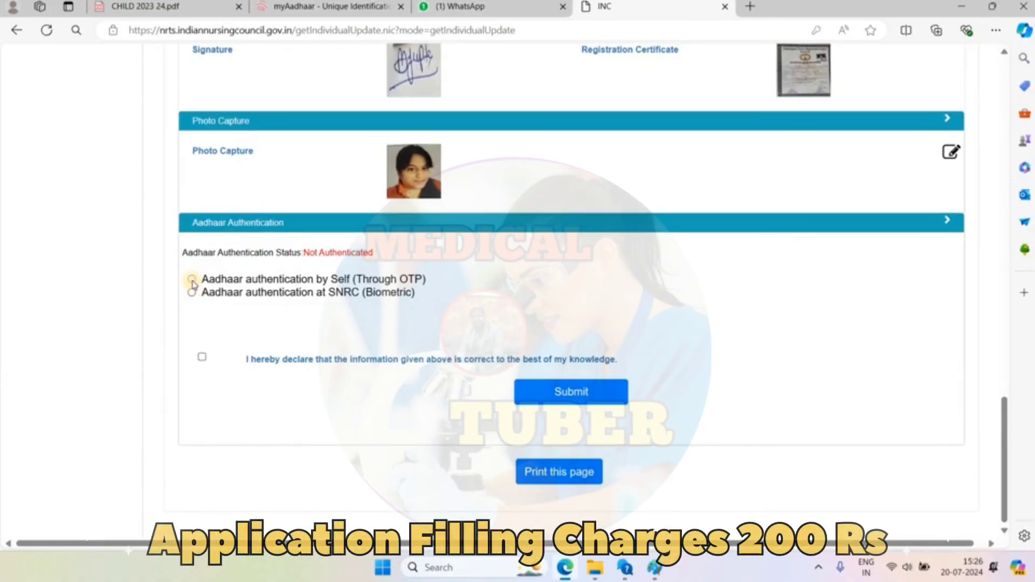
click(192, 281)
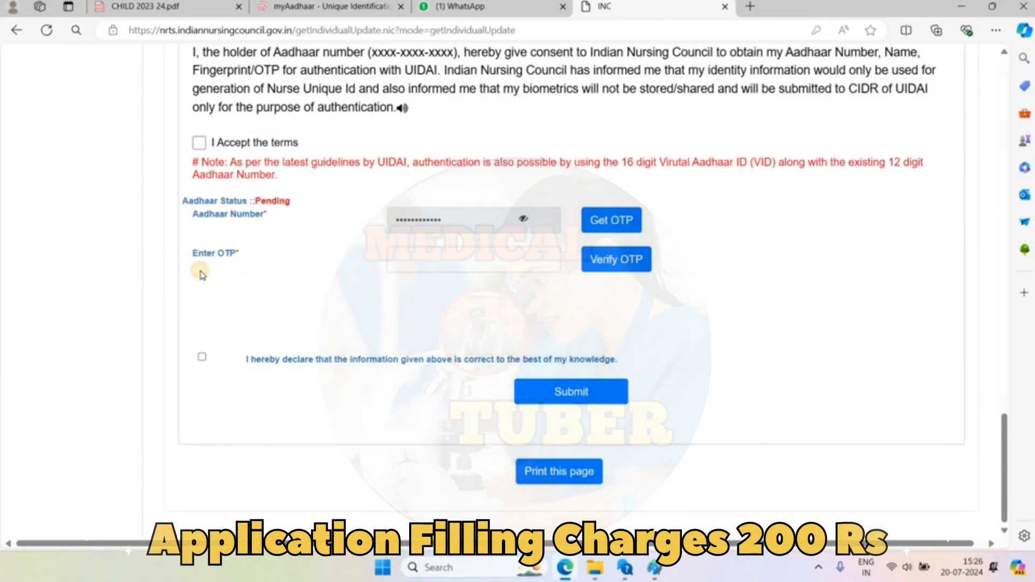
click(199, 144)
click(617, 220)
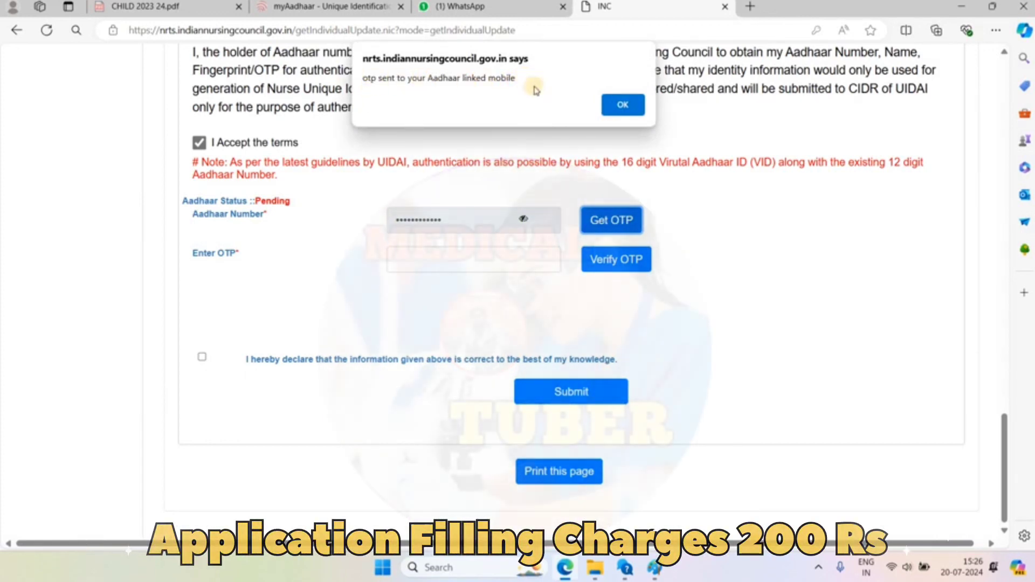
click(625, 105)
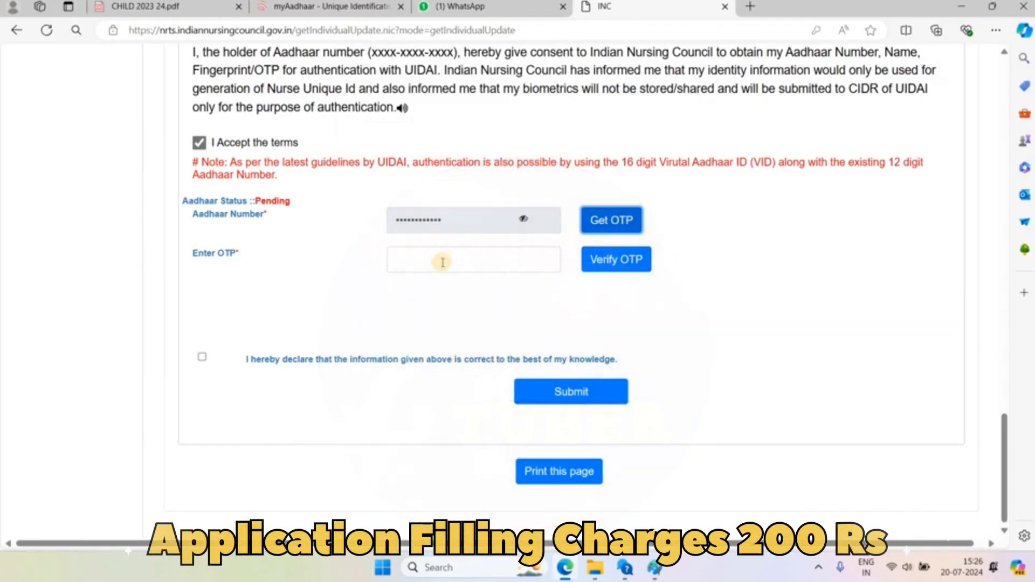
Enter and verify the received OTP, tick the accuracy declaration and submit the application.
click(410, 256)
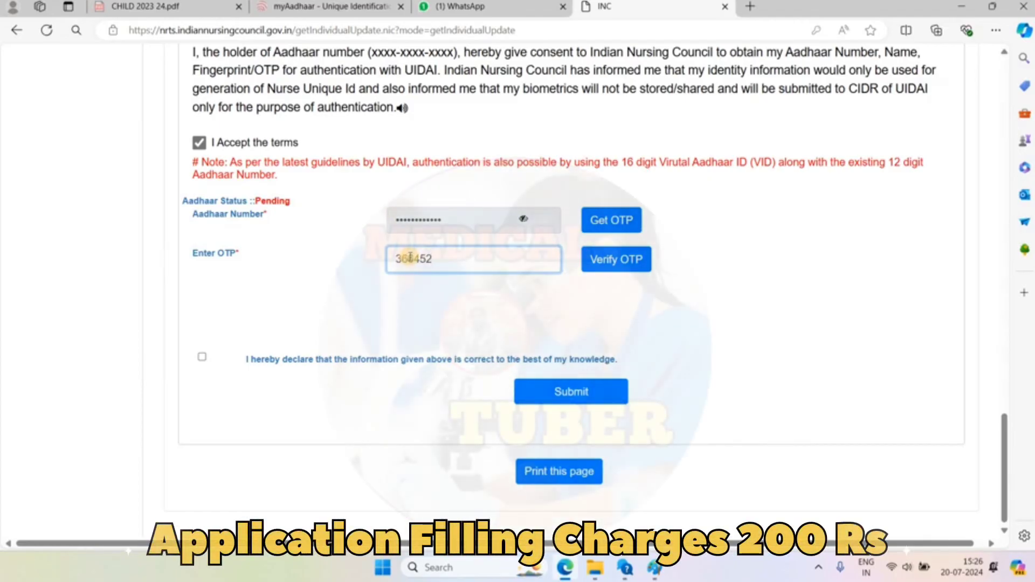
click(602, 268)
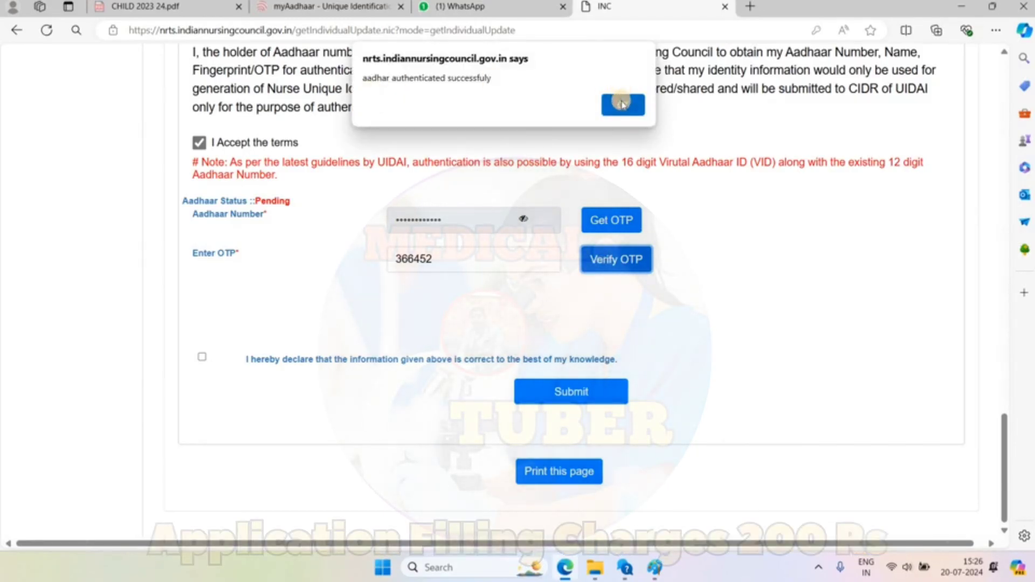
click(621, 103)
click(202, 358)
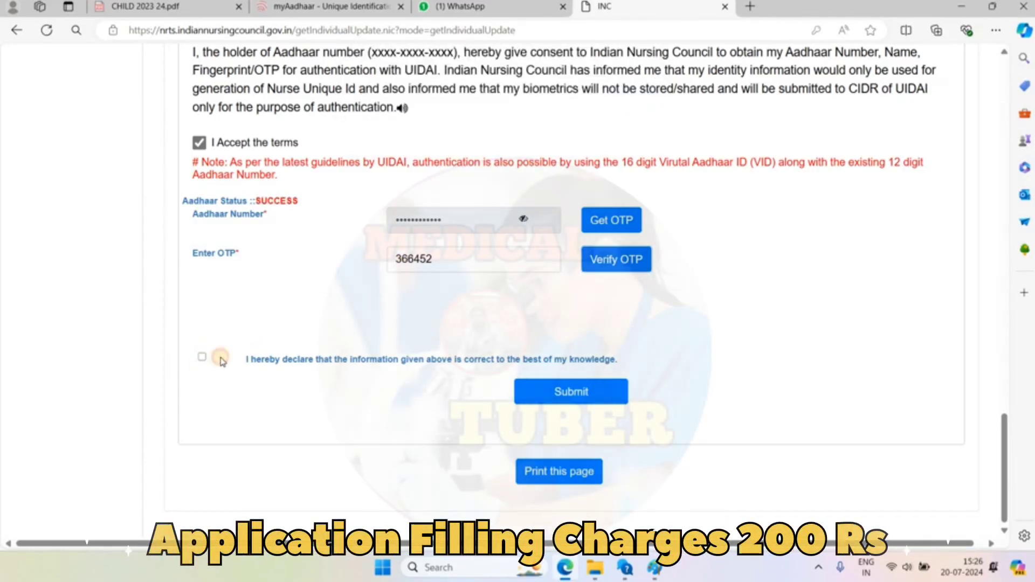
click(595, 395)
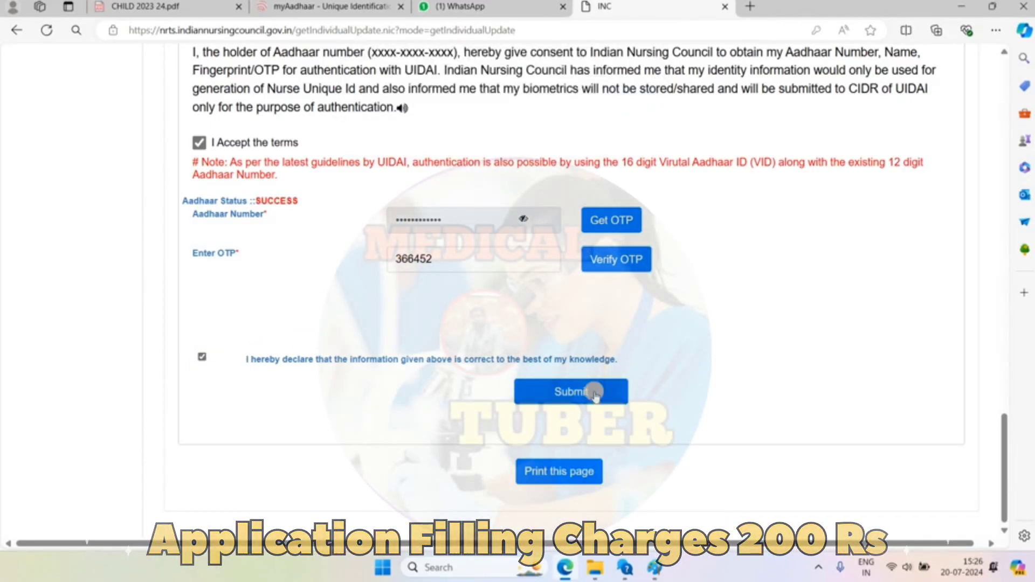